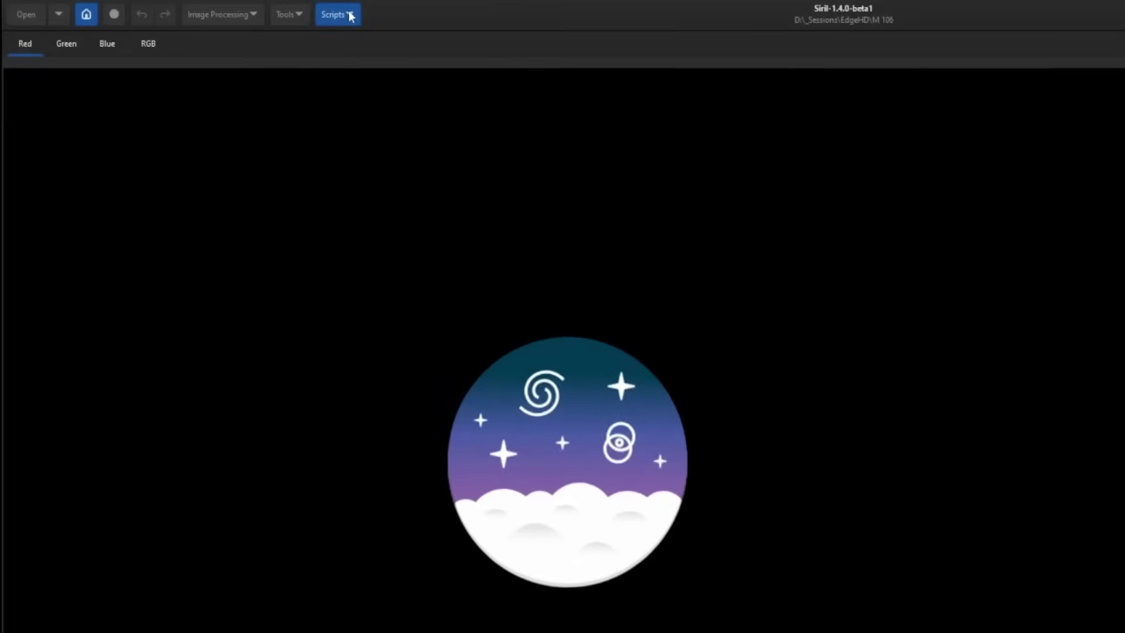
# Glance at Siril's script files, then confirm the 2025-04-16 folder has biases, darks, flats and lights.
pyautogui.click(225, 11)
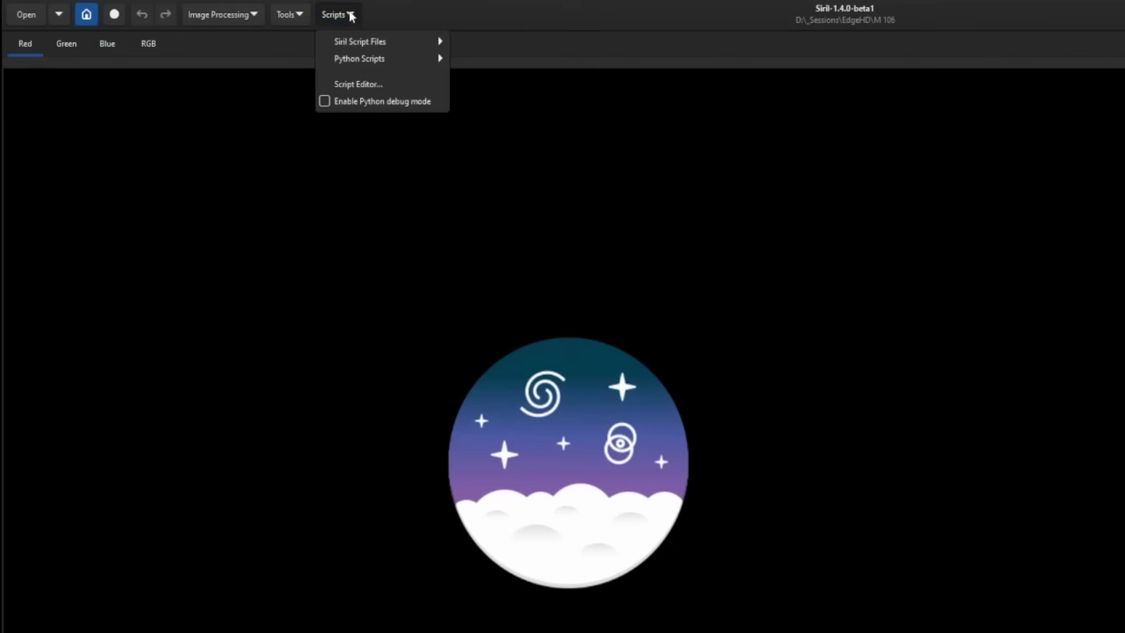
pyautogui.moveTo(367, 46)
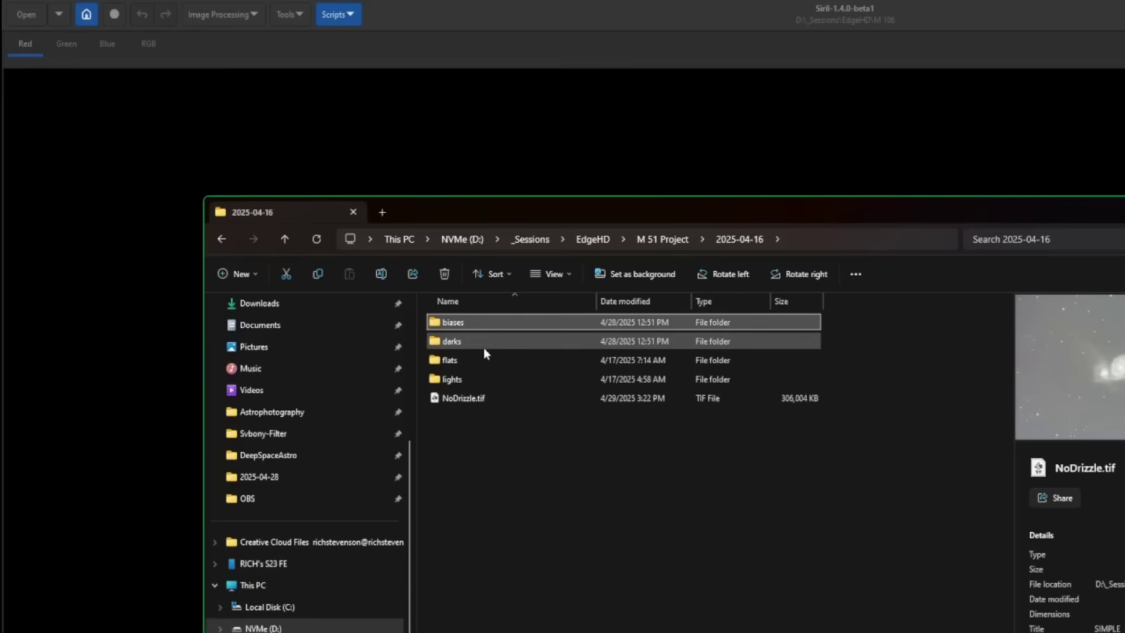
pyautogui.click(484, 349)
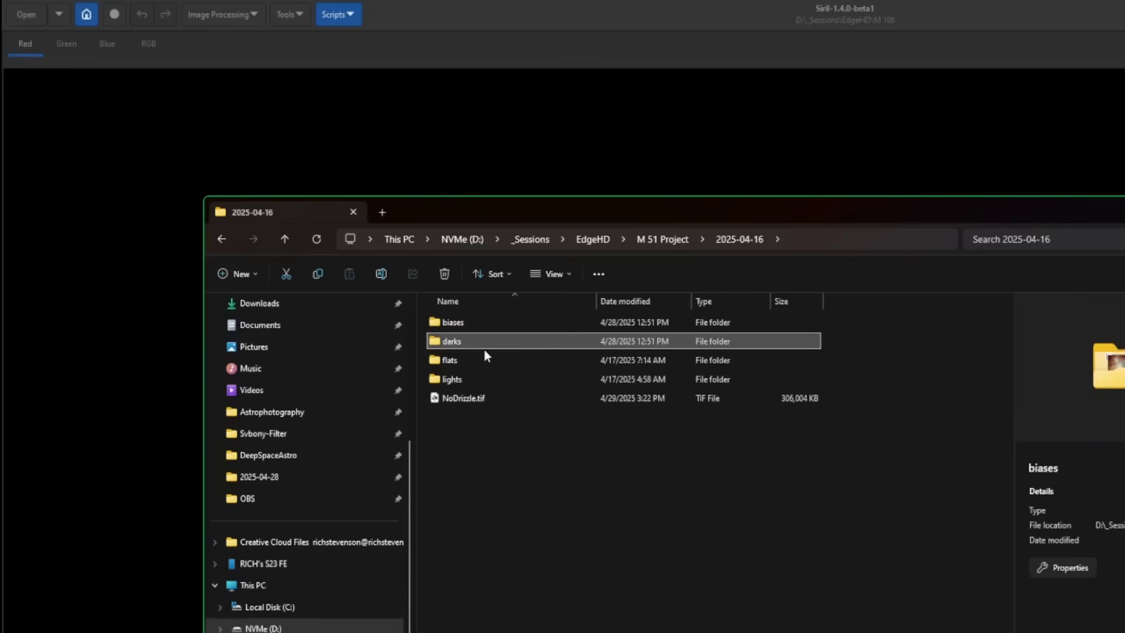
pyautogui.click(495, 381)
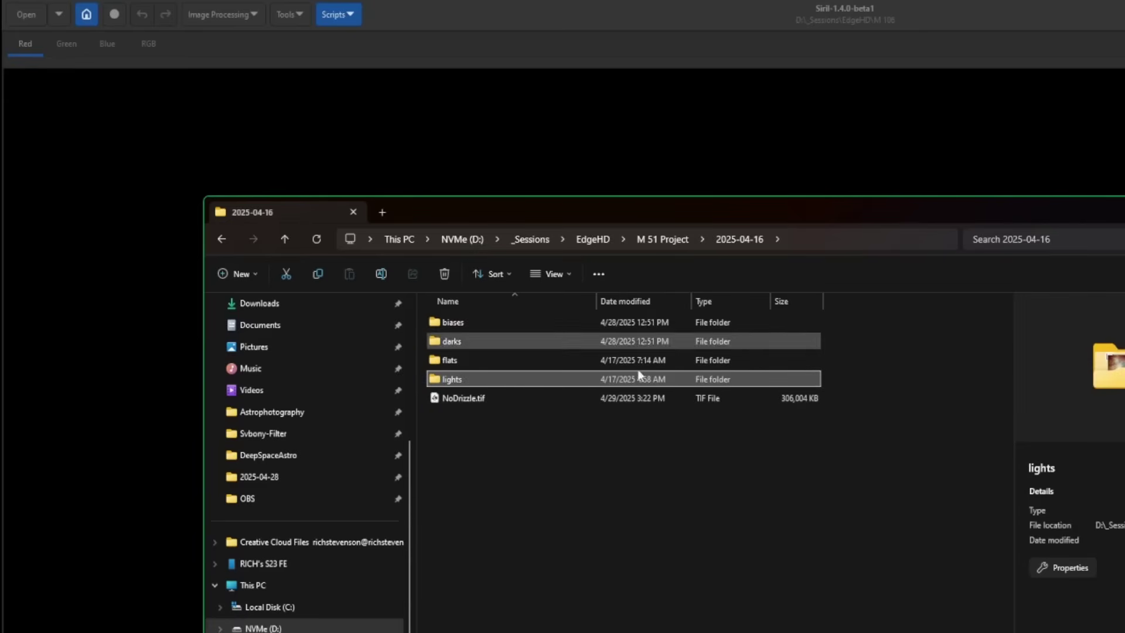
# Set Siril's working directory to M 51 Project\2025-04-16.
pyautogui.click(603, 35)
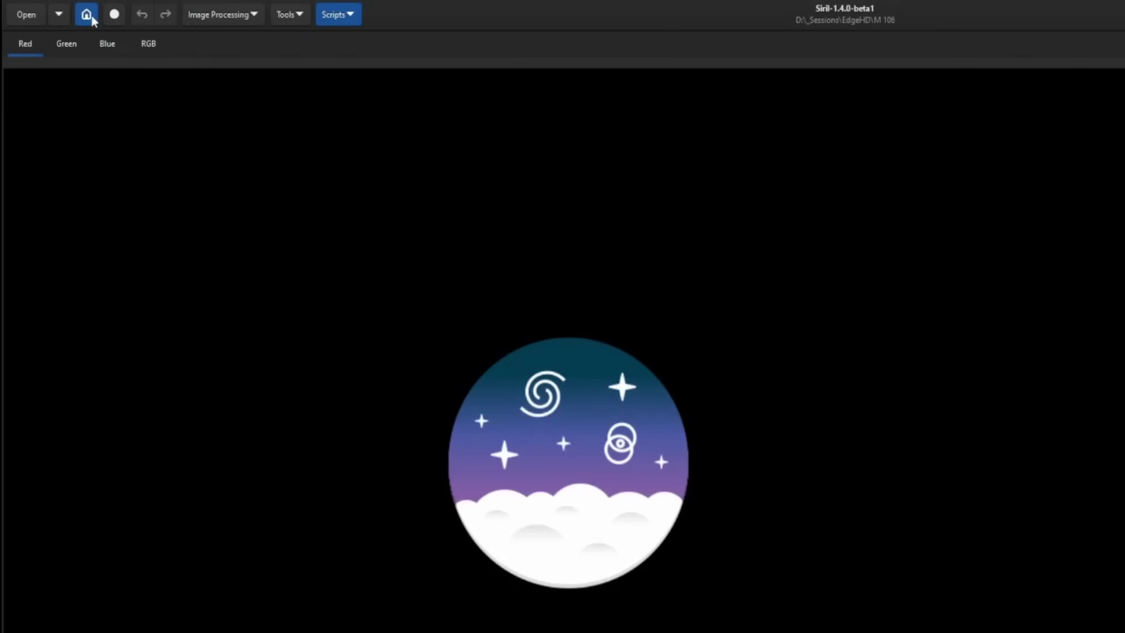
pyautogui.click(87, 15)
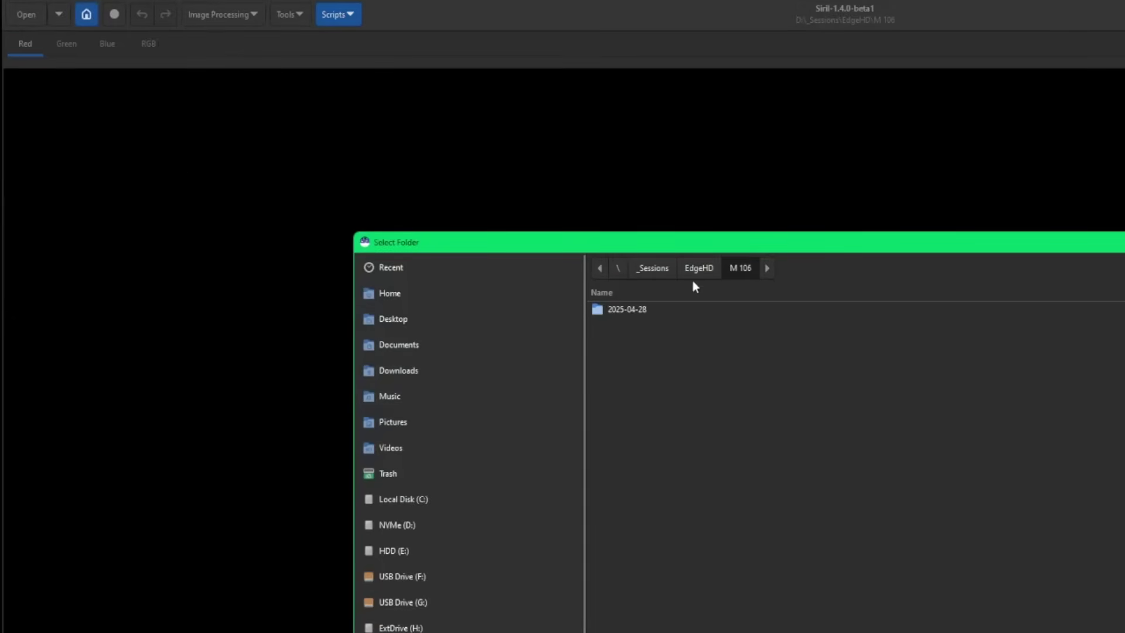
pyautogui.click(692, 271)
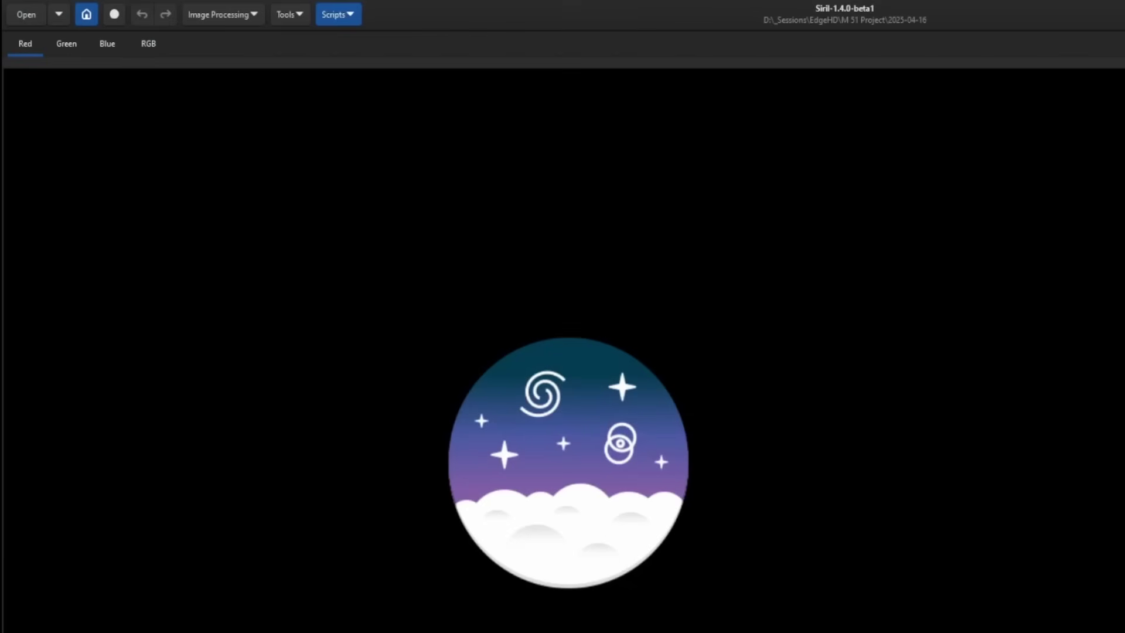
# Run the OSC_Preprocessing_BayerDrizzle script to produce result_drizzle_22500s.fit.
pyautogui.click(347, 16)
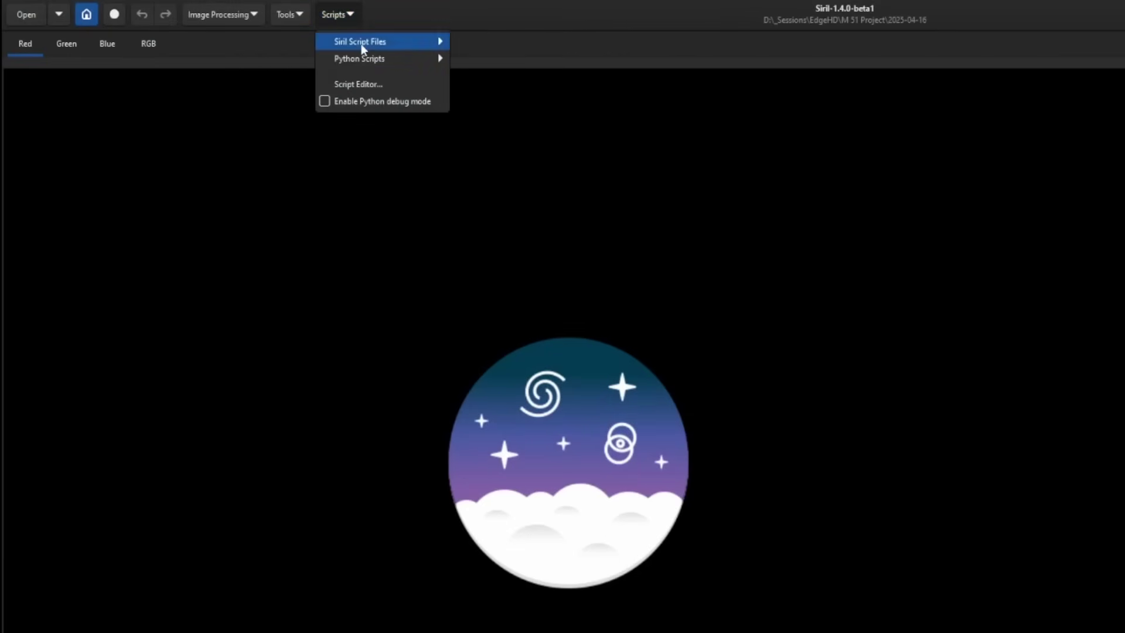
pyautogui.moveTo(361, 42)
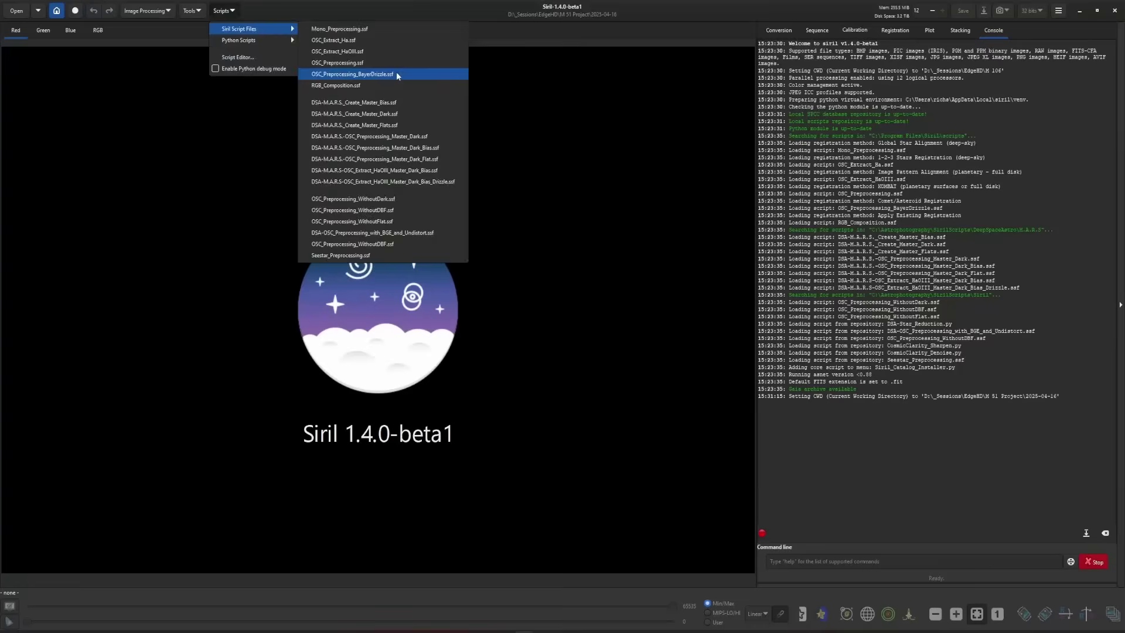
pyautogui.click(598, 110)
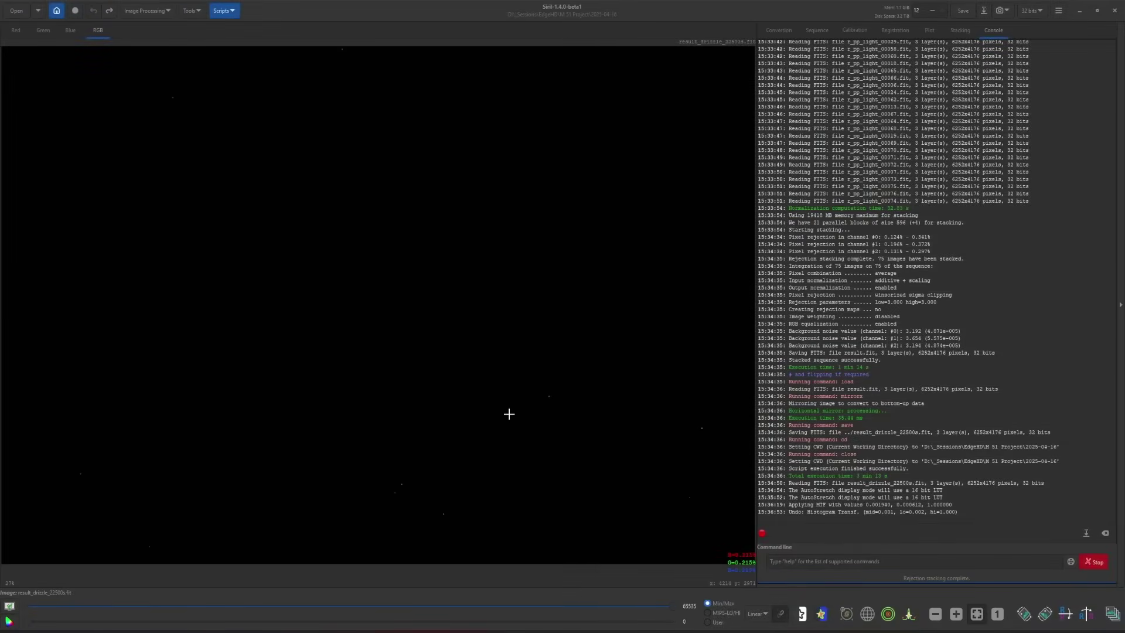
# Apply a permanent histogram auto-stretch to the M51 drizzle stack.
pyautogui.click(164, 11)
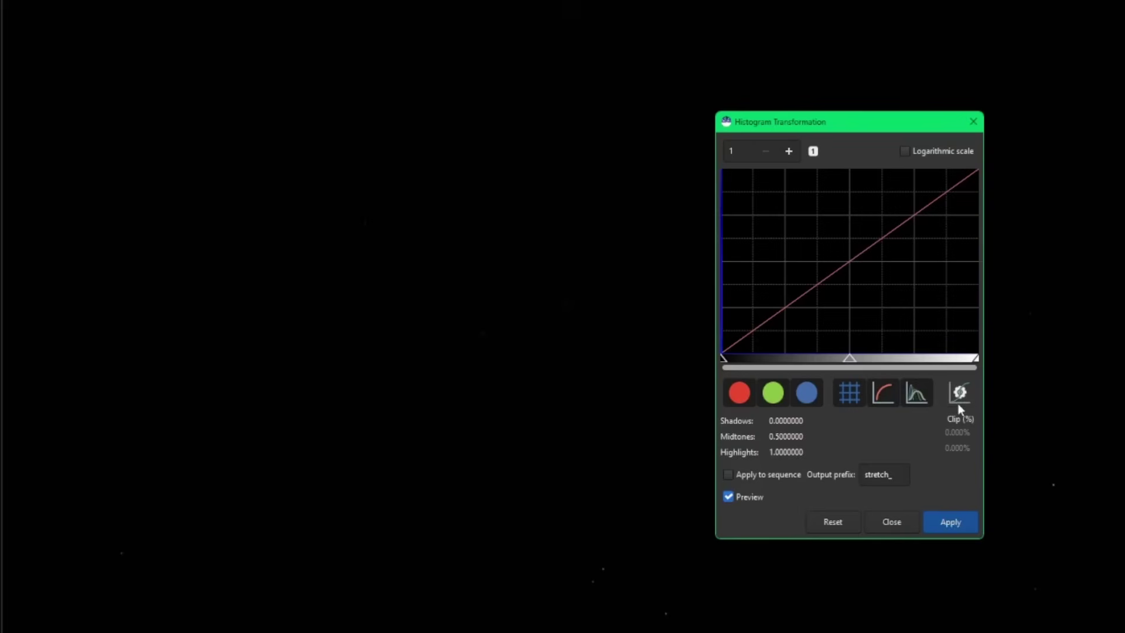
pyautogui.click(960, 450)
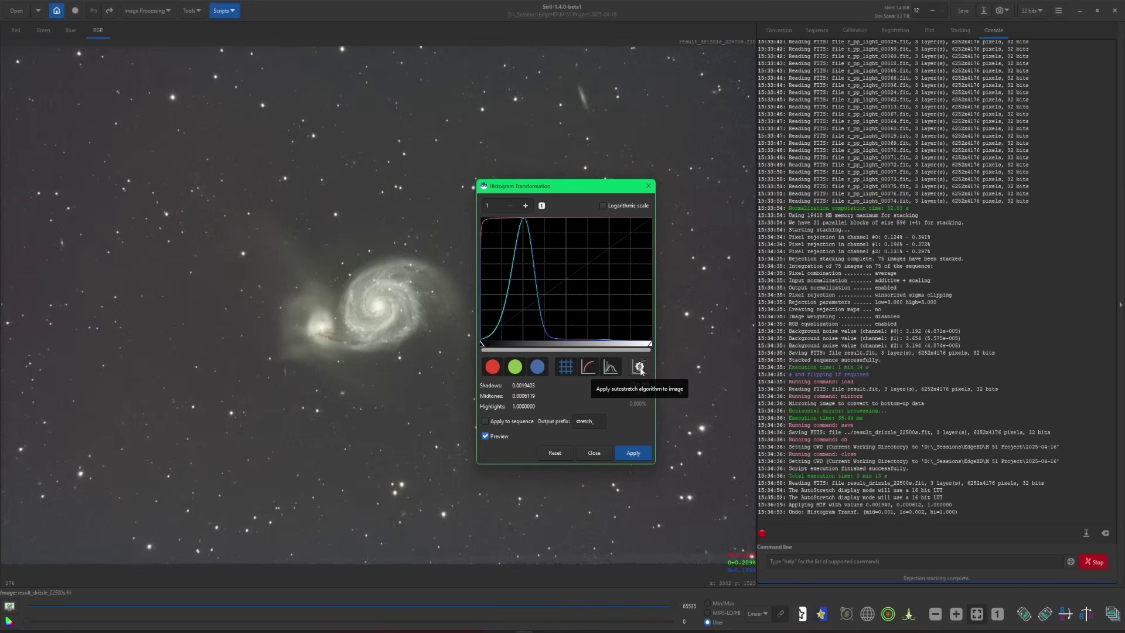
pyautogui.click(646, 456)
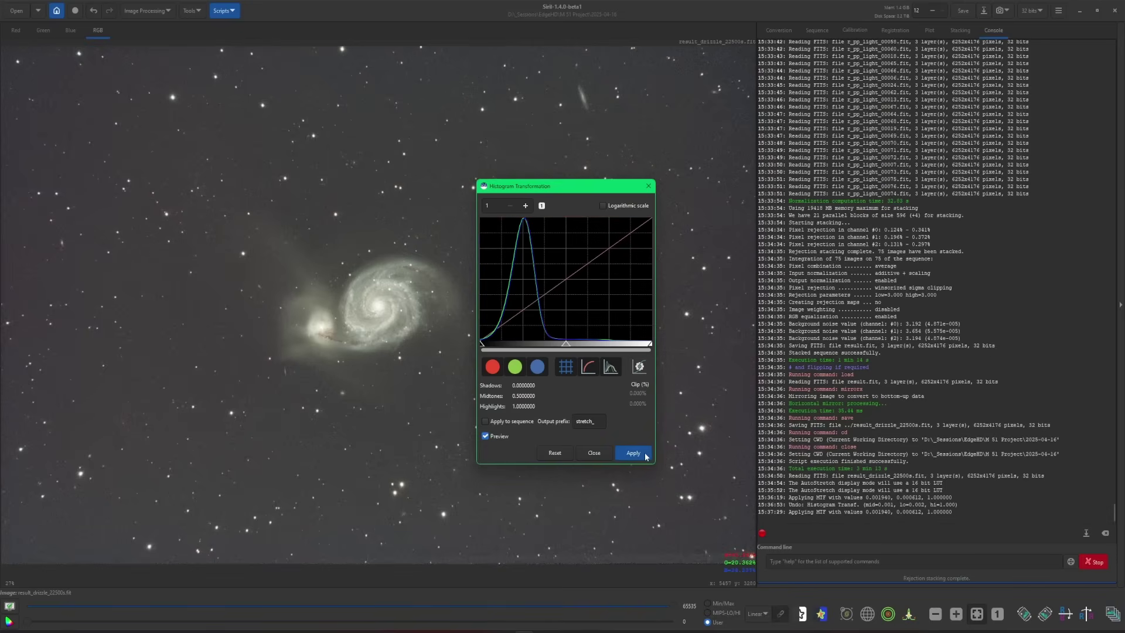
pyautogui.click(594, 452)
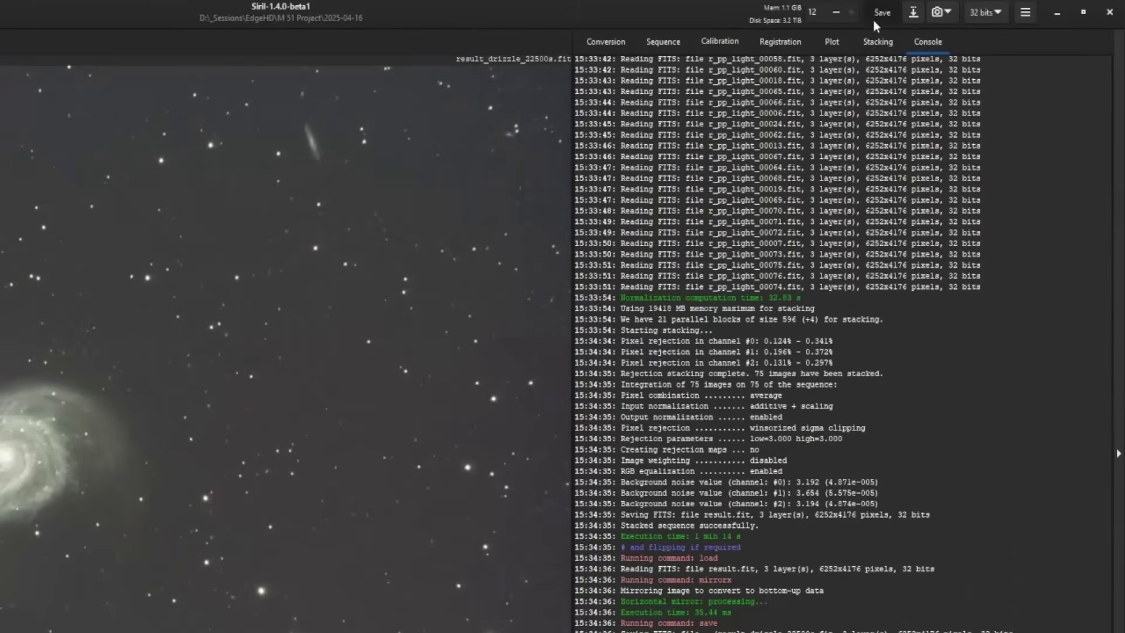
# Save the stretched stack as a 32-bit TIFF named Drizzle.tif in 2025-04-16.
pyautogui.click(913, 15)
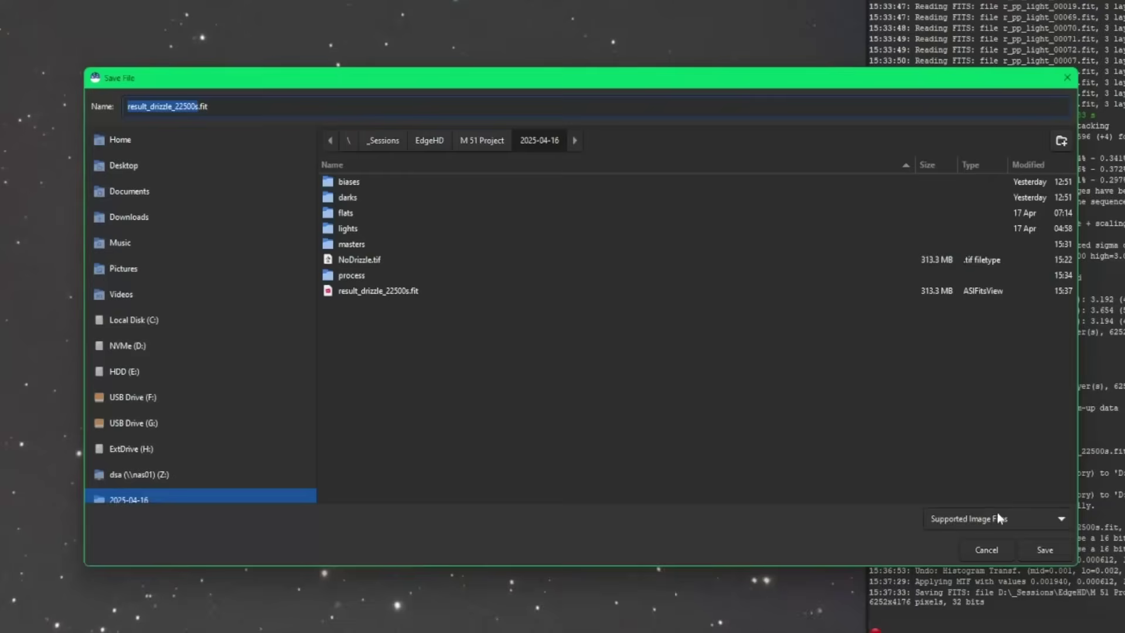
pyautogui.click(998, 518)
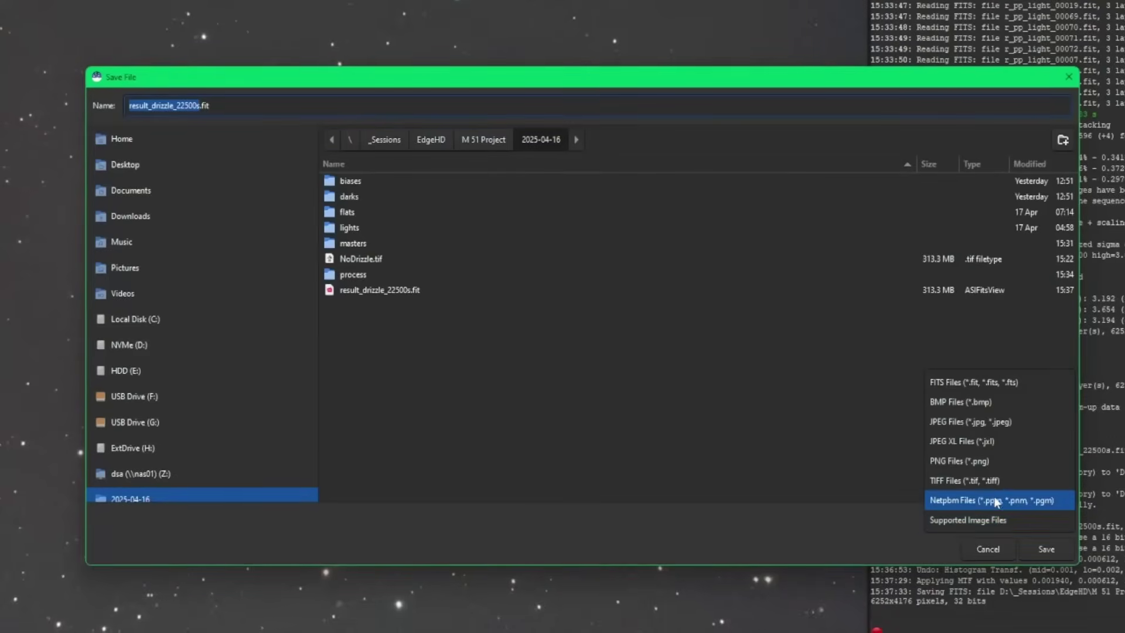
pyautogui.click(958, 477)
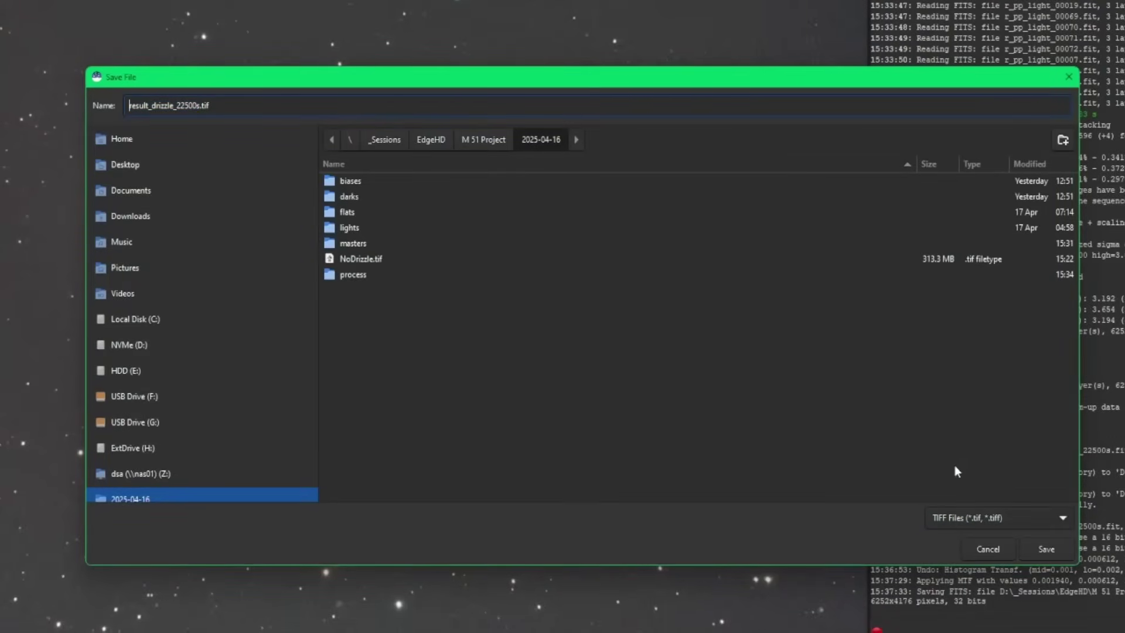
pyautogui.click(200, 107)
pyautogui.moveTo(200, 107); pyautogui.dragTo(60, 103)
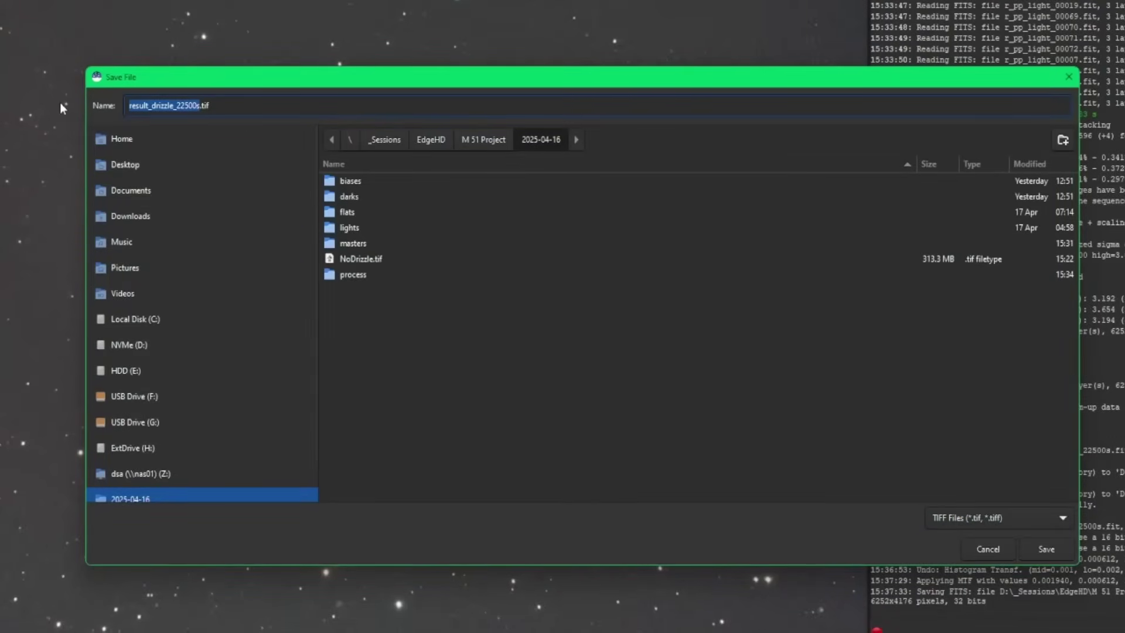
pyautogui.write('Drizzle')
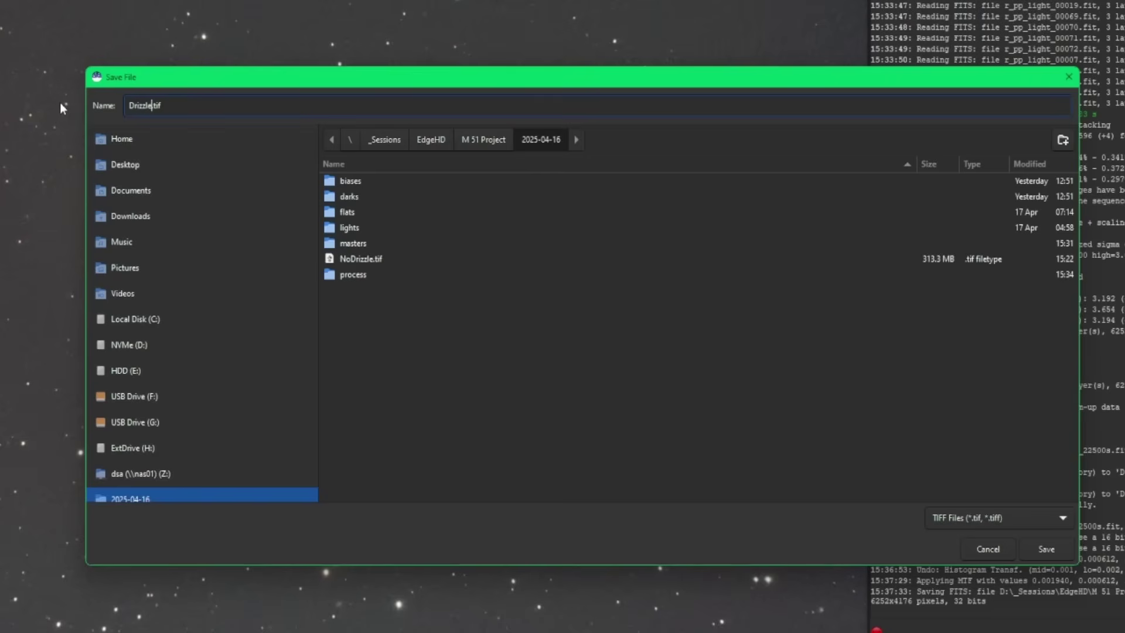
pyautogui.press('Return')
pyautogui.click(738, 433)
# Open NoDrizzle.tif and Drizzle.tif in Photos and snap them side by side.
pyautogui.hotkey('alt', 'Tab')
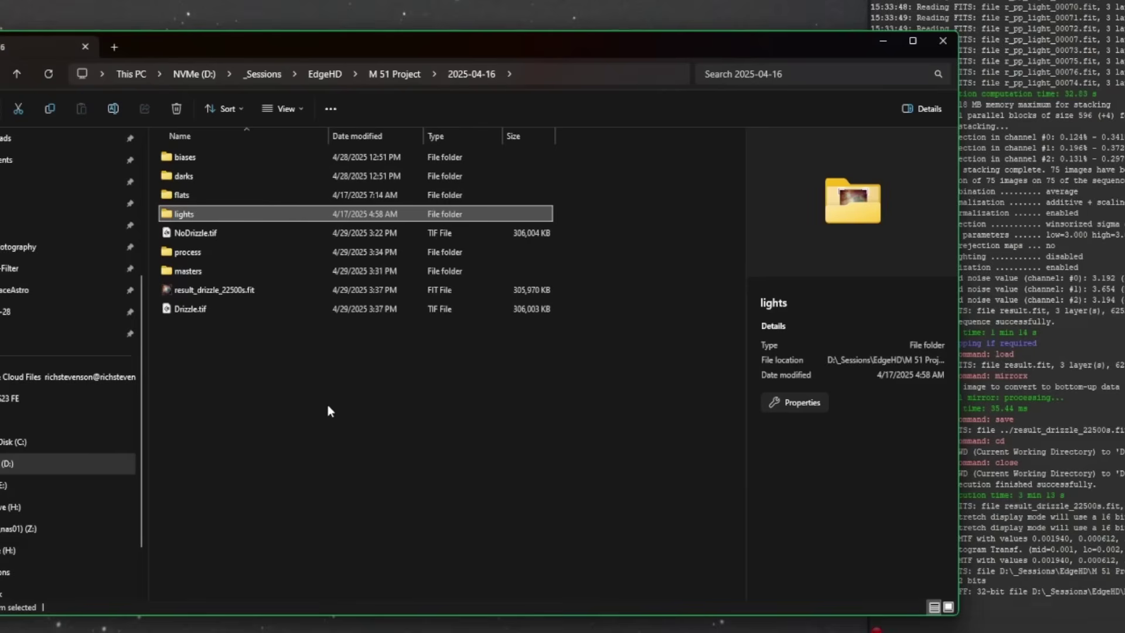
pyautogui.click(199, 233)
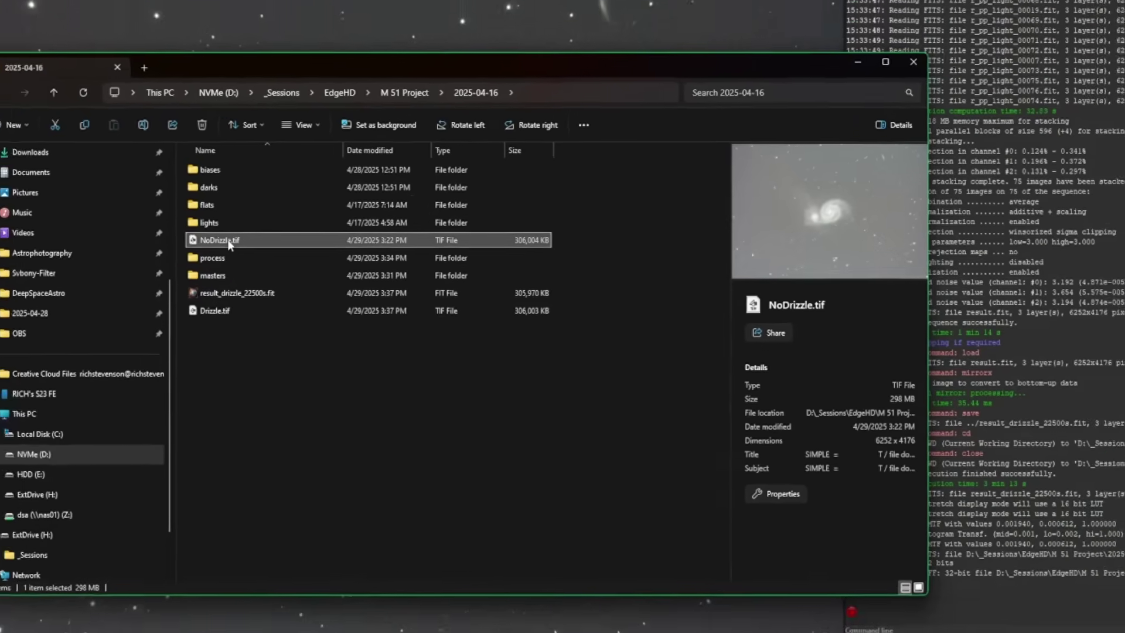
pyautogui.rightClick(208, 235)
pyautogui.moveTo(355, 312)
pyautogui.click(498, 328)
pyautogui.rightClick(321, 318)
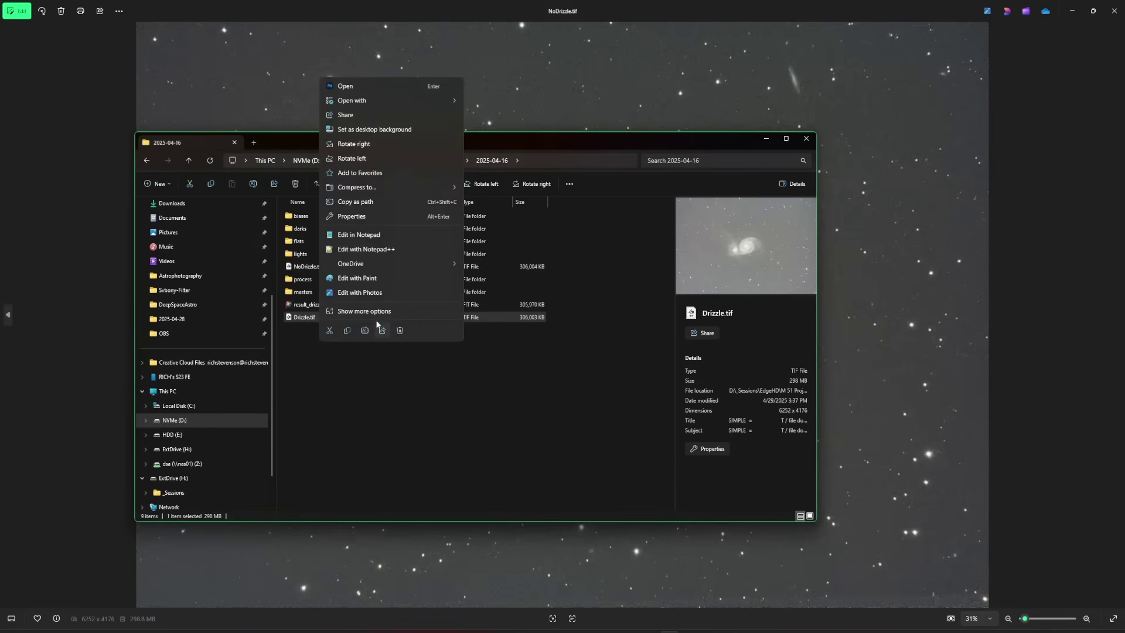
pyautogui.click(346, 86)
pyautogui.press('super+Right')
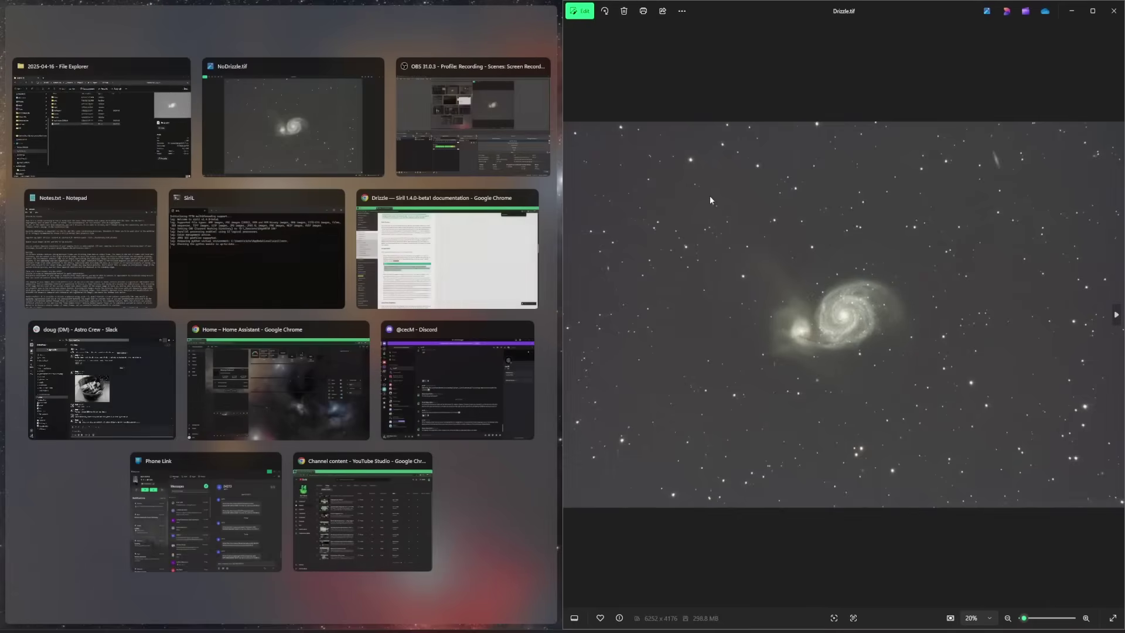
pyautogui.click(364, 160)
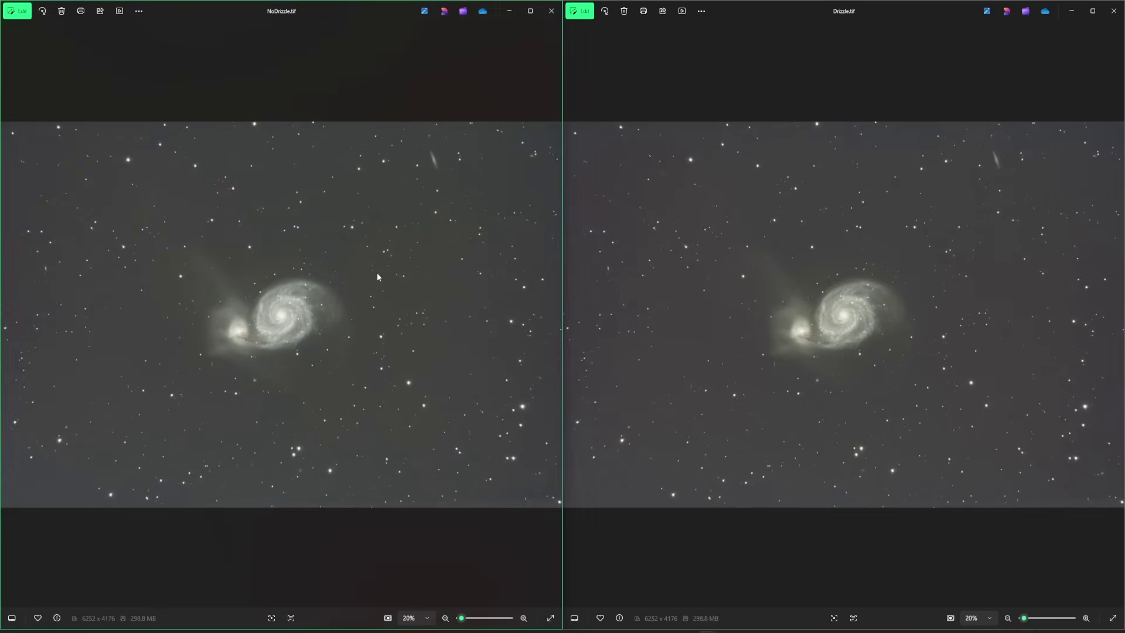
# Zoom into both images to compare detail, then close the NoDrizzle.tif window.
pyautogui.scroll(3, 310, 346)
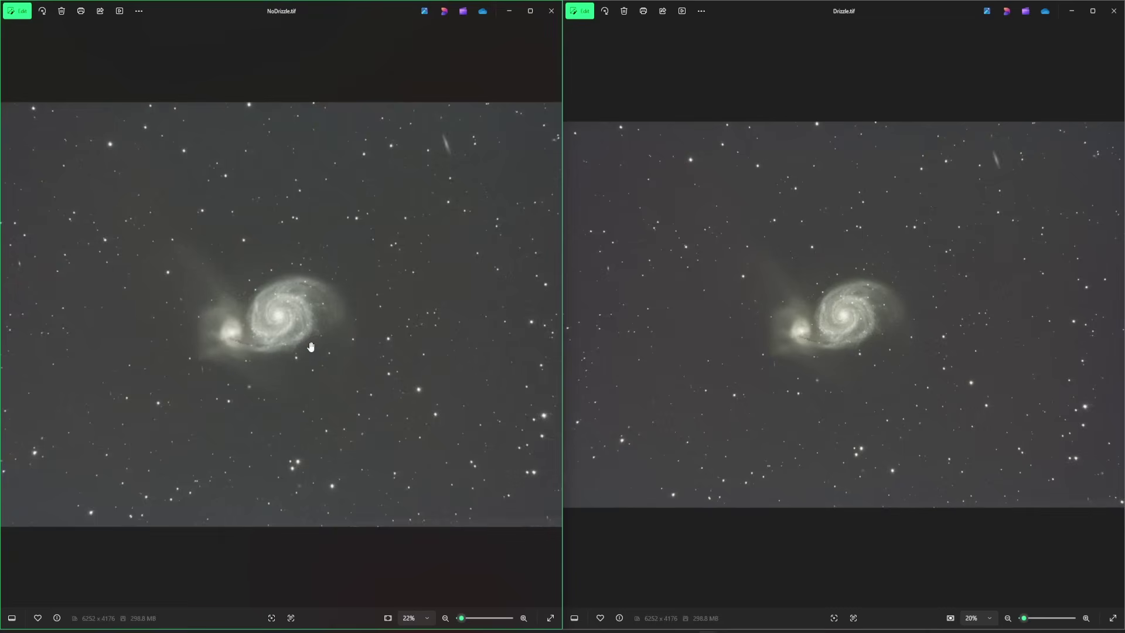
pyautogui.scroll(1, 310, 346)
pyautogui.scroll(4, 846, 350)
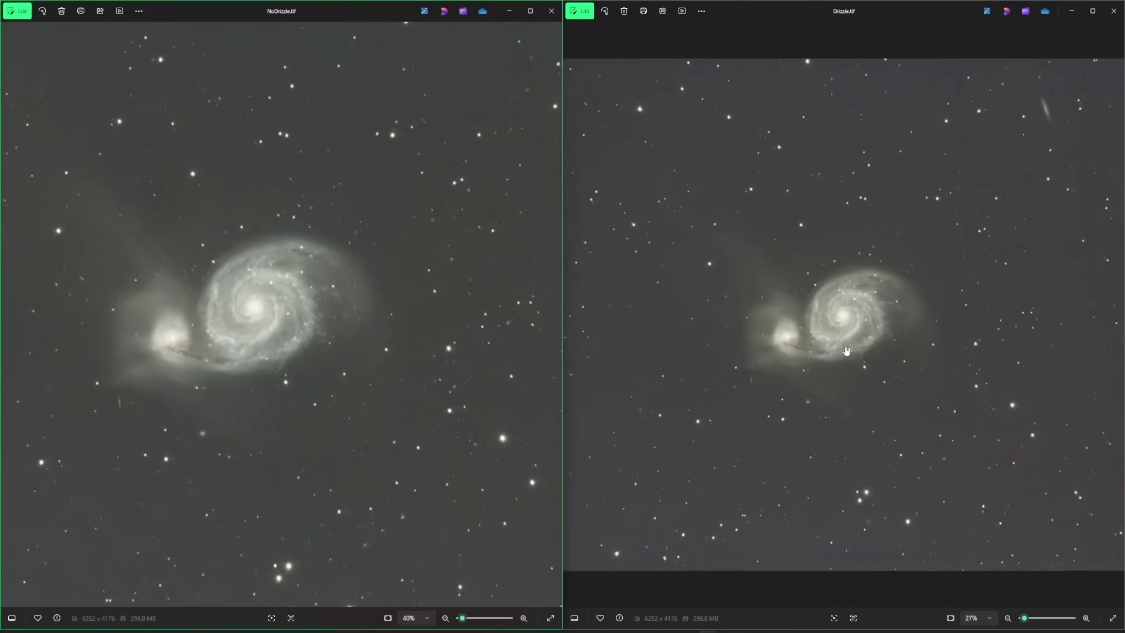
pyautogui.scroll(1, 846, 351)
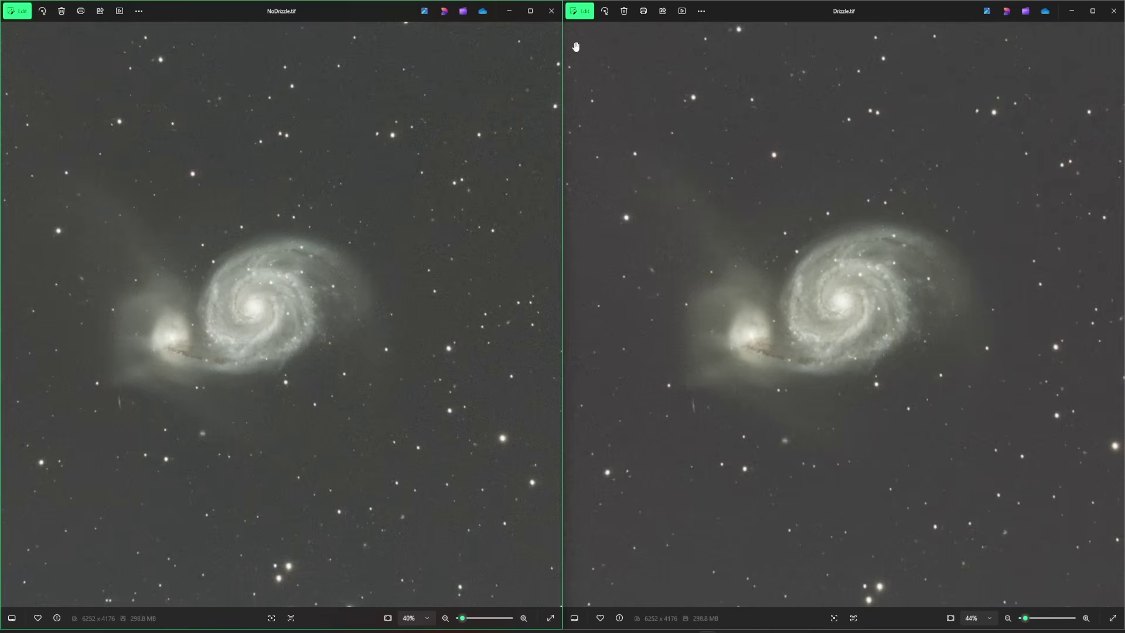
pyautogui.click(551, 10)
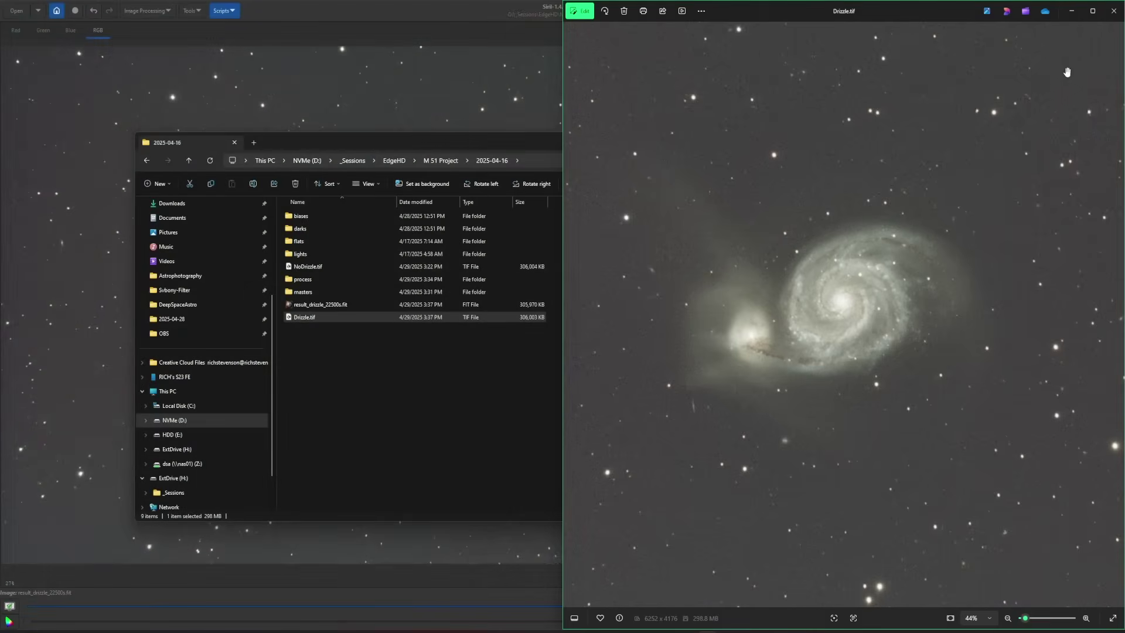
# Close the Drizzle.tif viewer and quit Siril.
pyautogui.click(1114, 10)
pyautogui.click(725, 10)
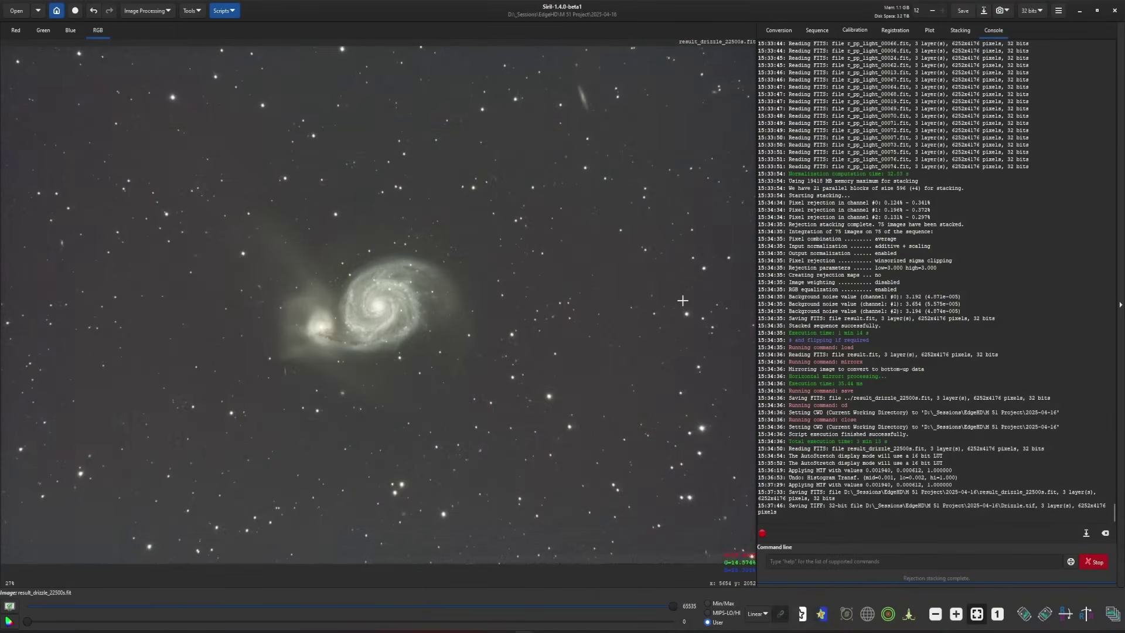
pyautogui.click(1114, 10)
pyautogui.click(592, 354)
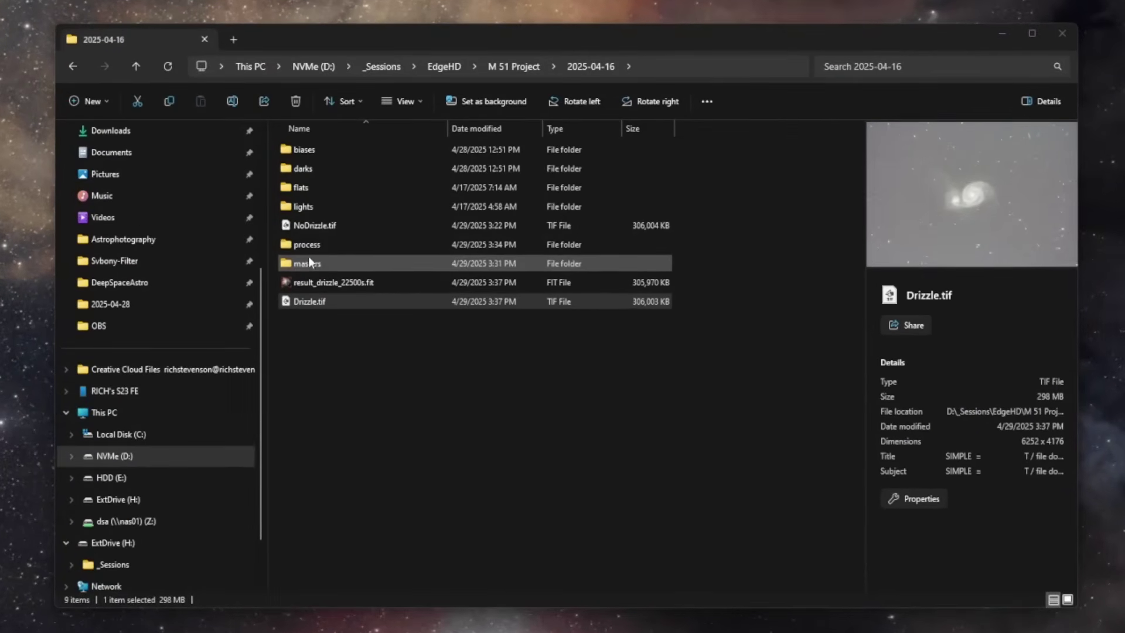
# Select the old process and masters folders in 2025-04-16 for removal.
pyautogui.click(313, 244)
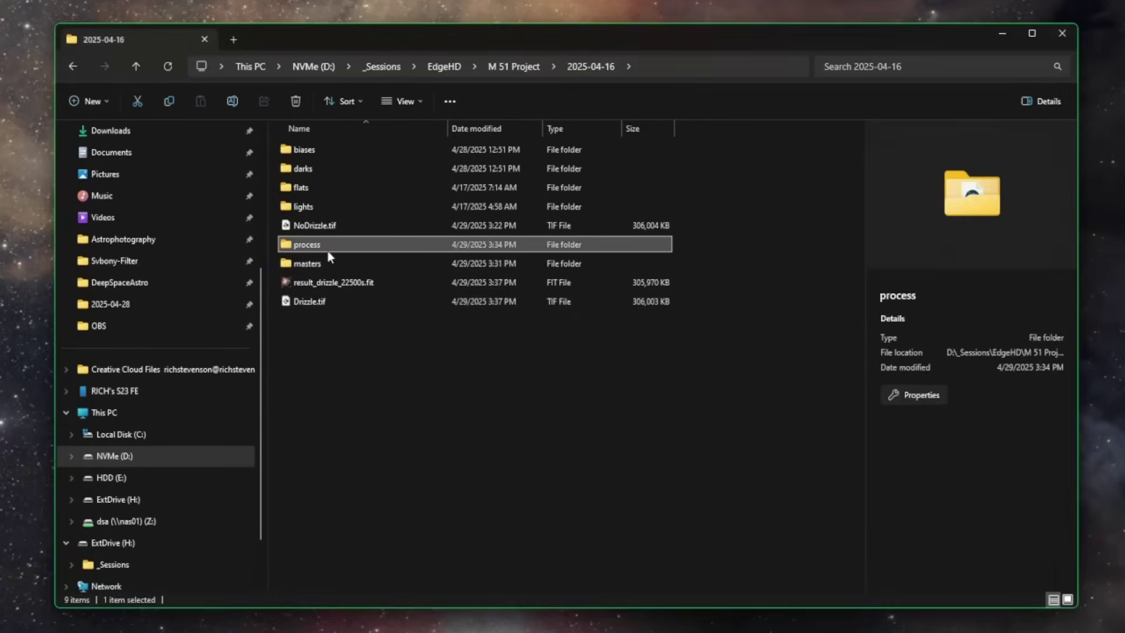
pyautogui.keyDown('ctrl'); pyautogui.click(320, 263); pyautogui.keyUp('ctrl')
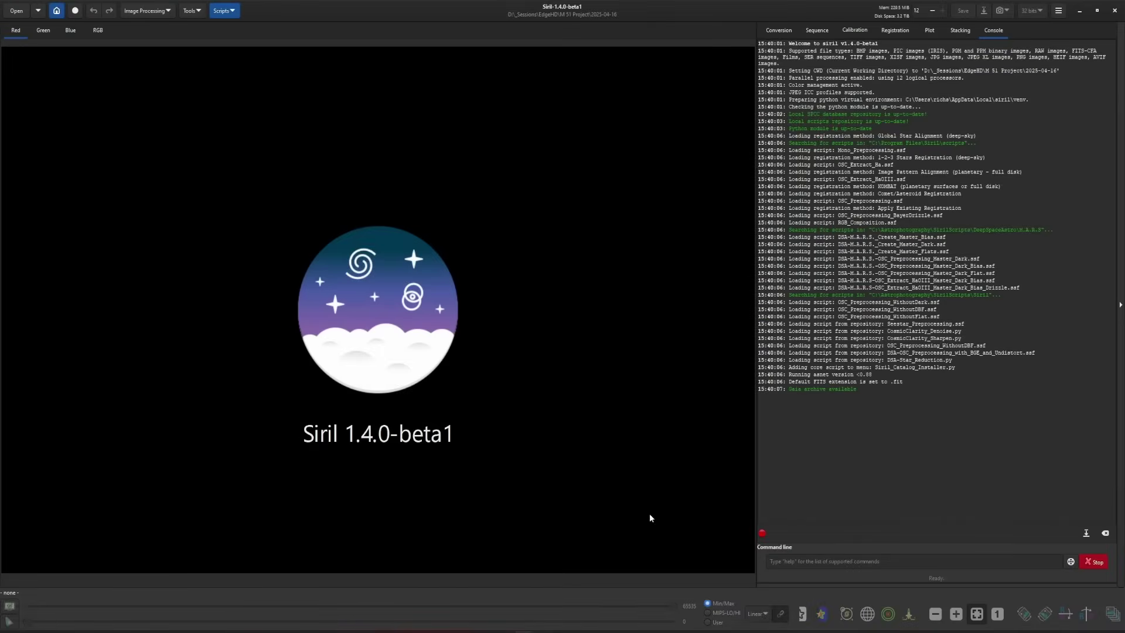
pyautogui.hotkey('alt', 'Tab')
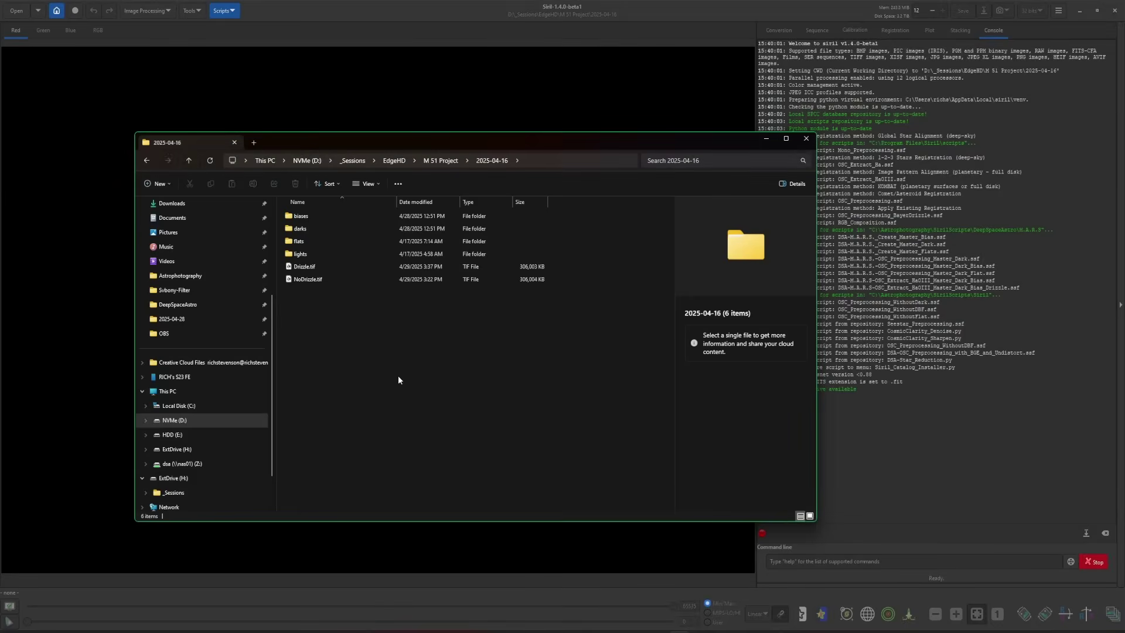
# Add a new empty folder named 'process' inside 2025-04-16.
pyautogui.rightClick(370, 363)
pyautogui.moveTo(420, 418)
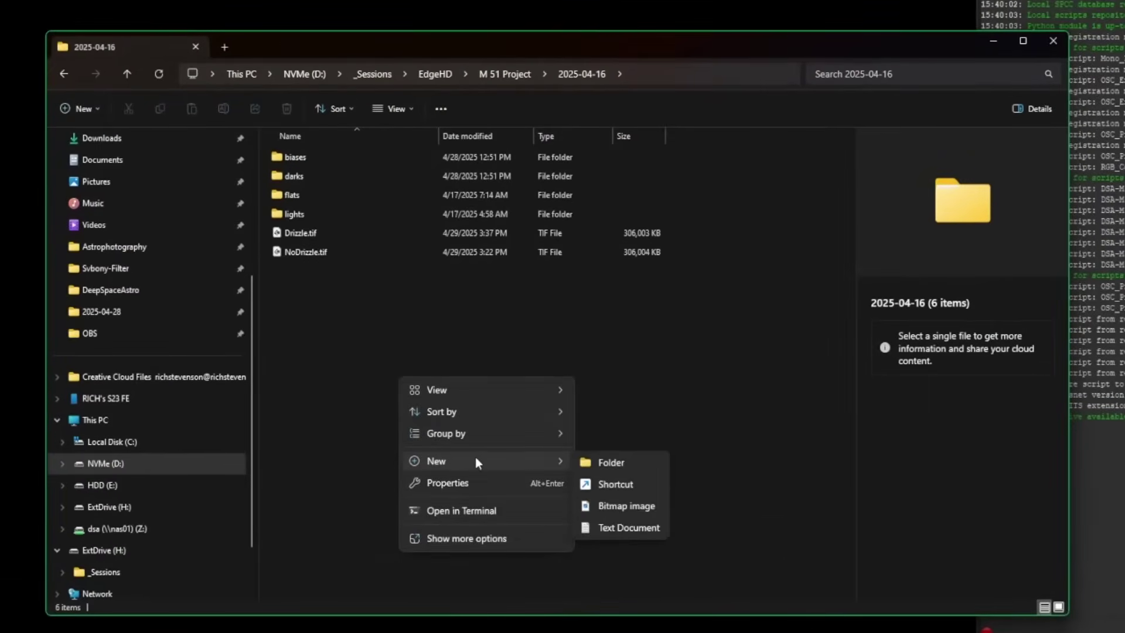
pyautogui.click(589, 461)
pyautogui.write('process')
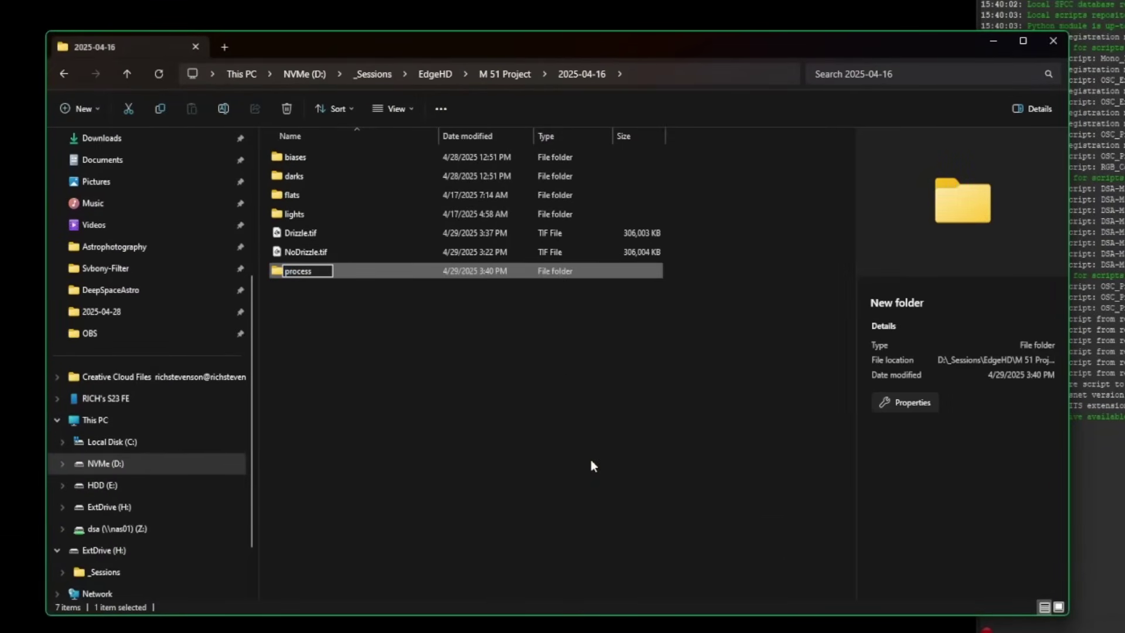
pyautogui.press('Return')
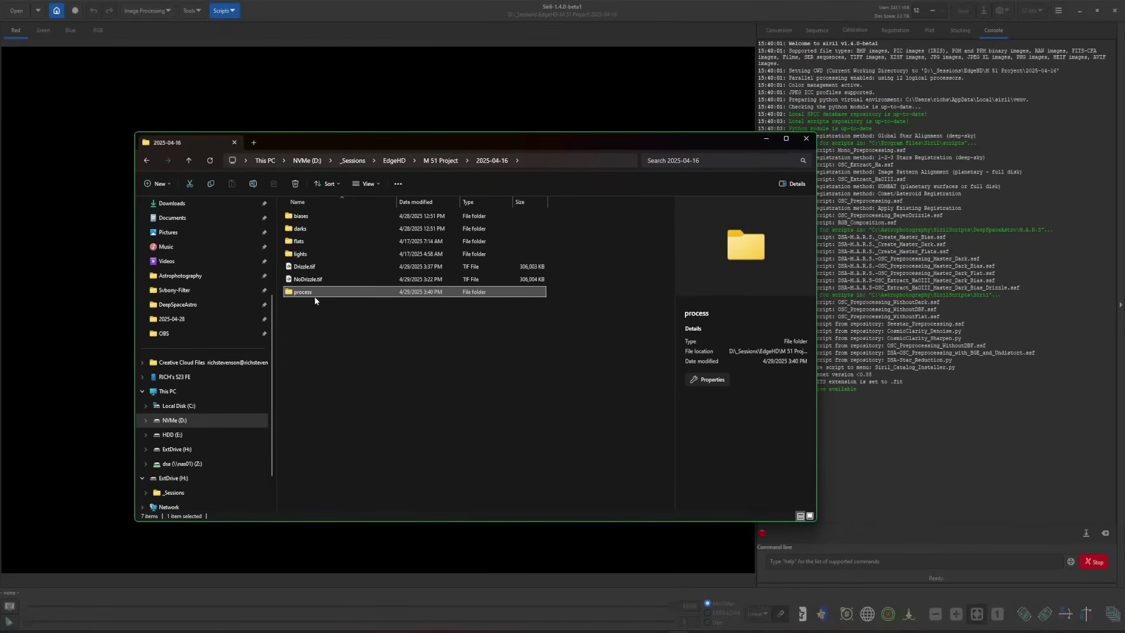
# Set Siril's working folder to 2025-04-16\process.
pyautogui.click(125, 85)
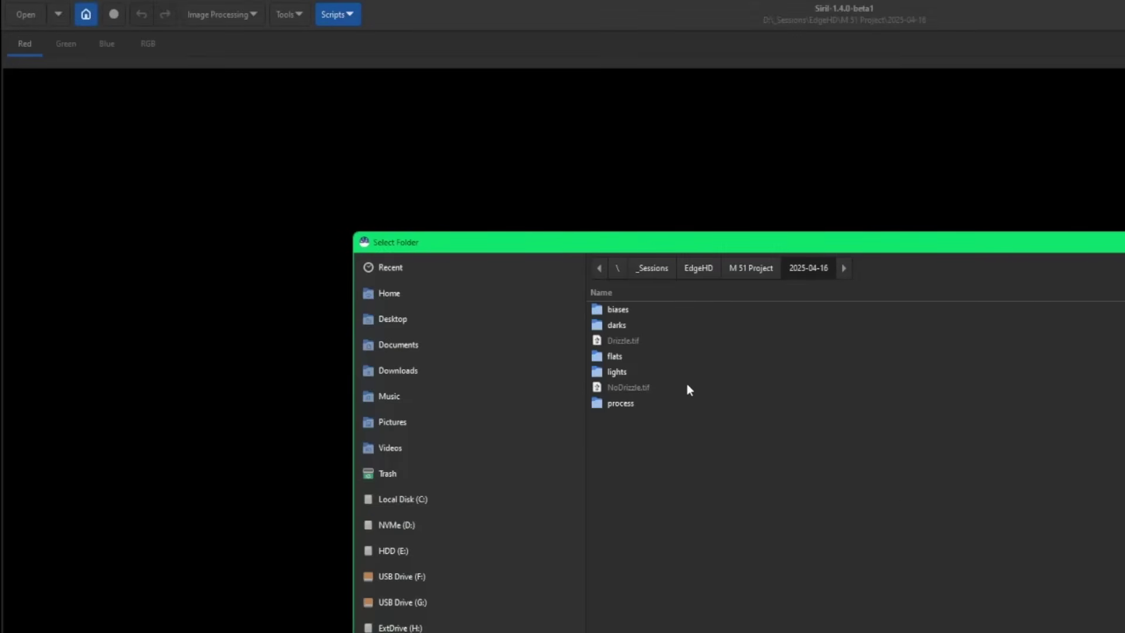
pyautogui.doubleClick(625, 407)
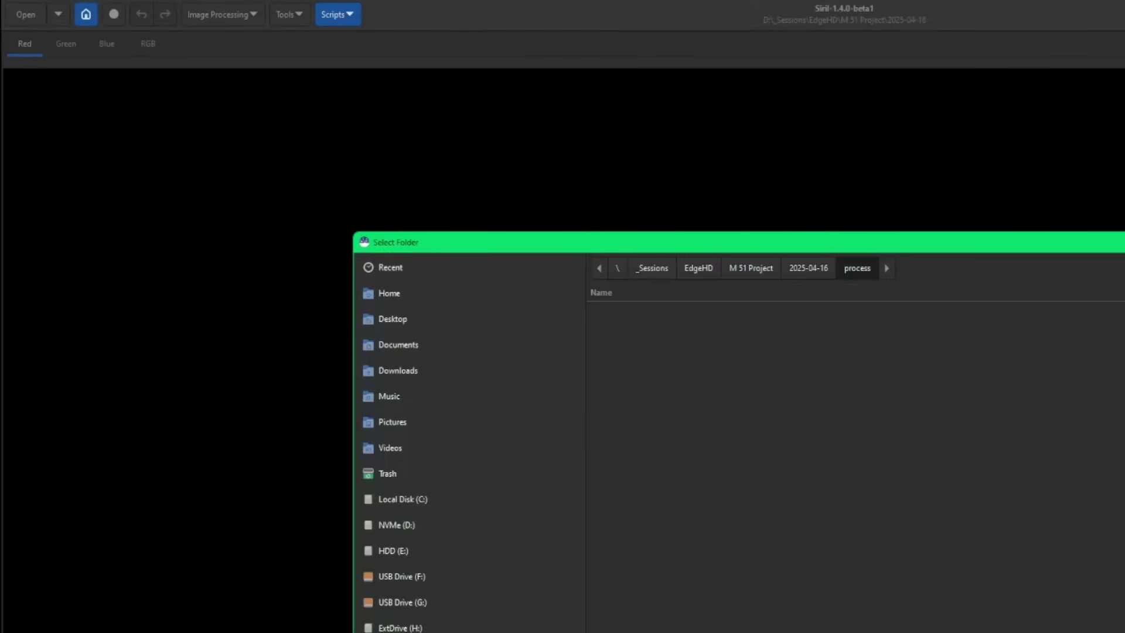
pyautogui.press('Return')
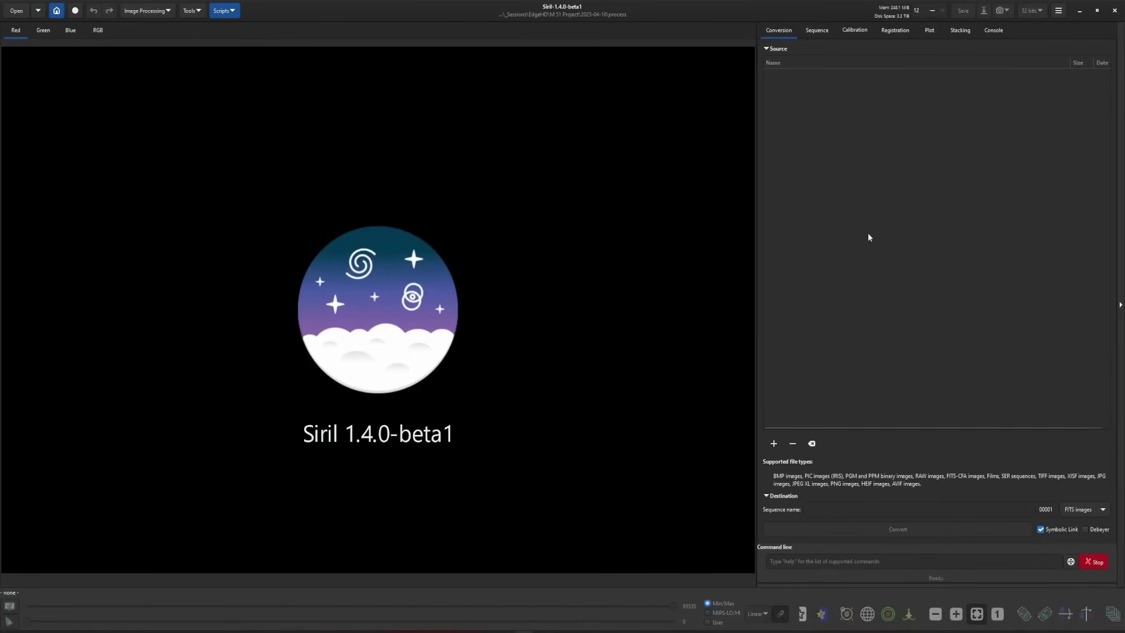
# Convert all 76 light frames from the lights folder into a sequence named lights.
pyautogui.click(774, 444)
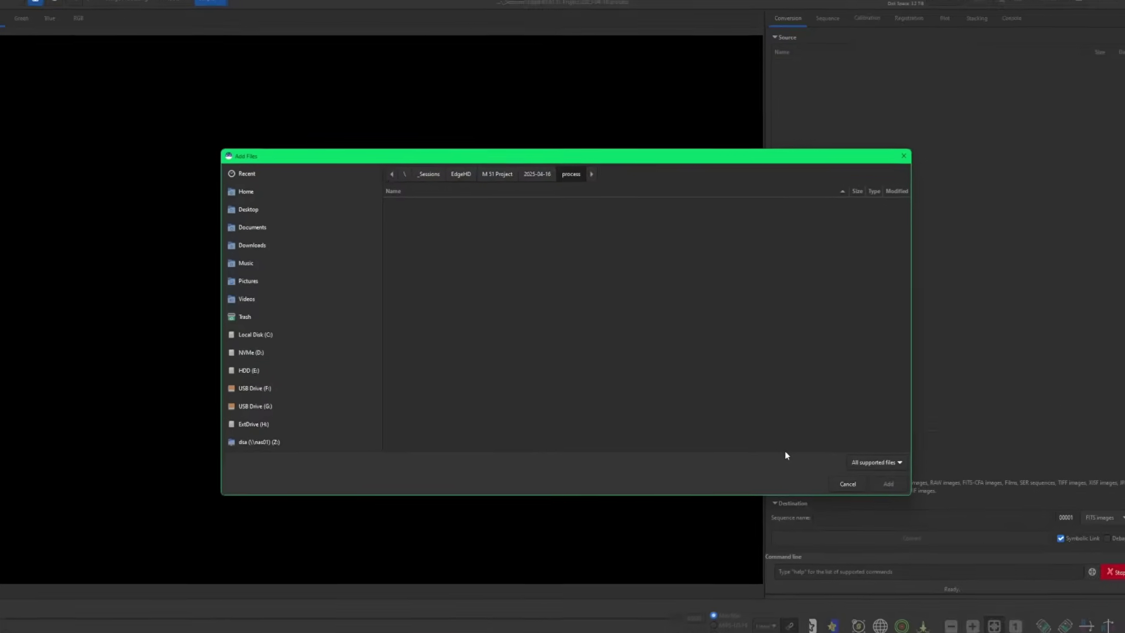
pyautogui.hotkey('alt', 'Up')
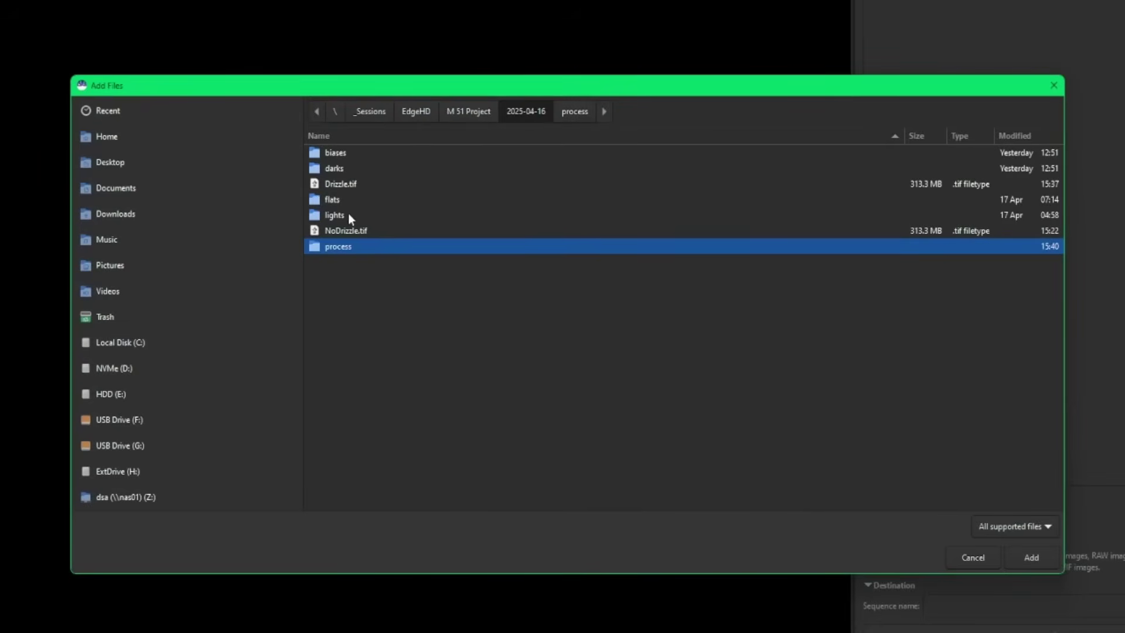
pyautogui.doubleClick(348, 215)
pyautogui.hotkey('ctrl', 'a')
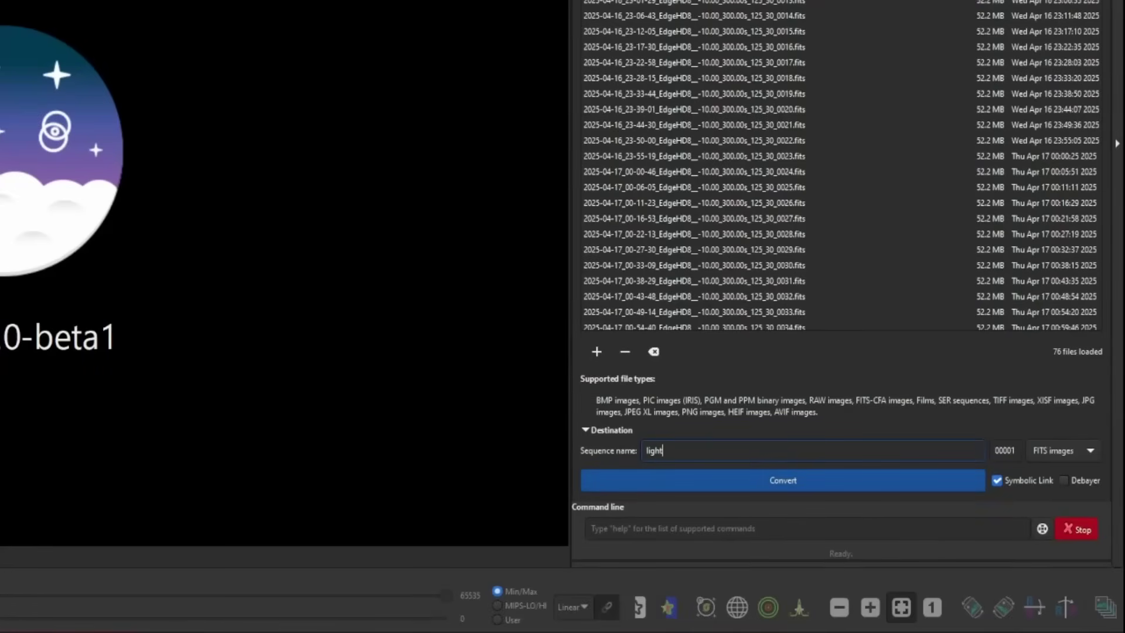
pyautogui.click(759, 482)
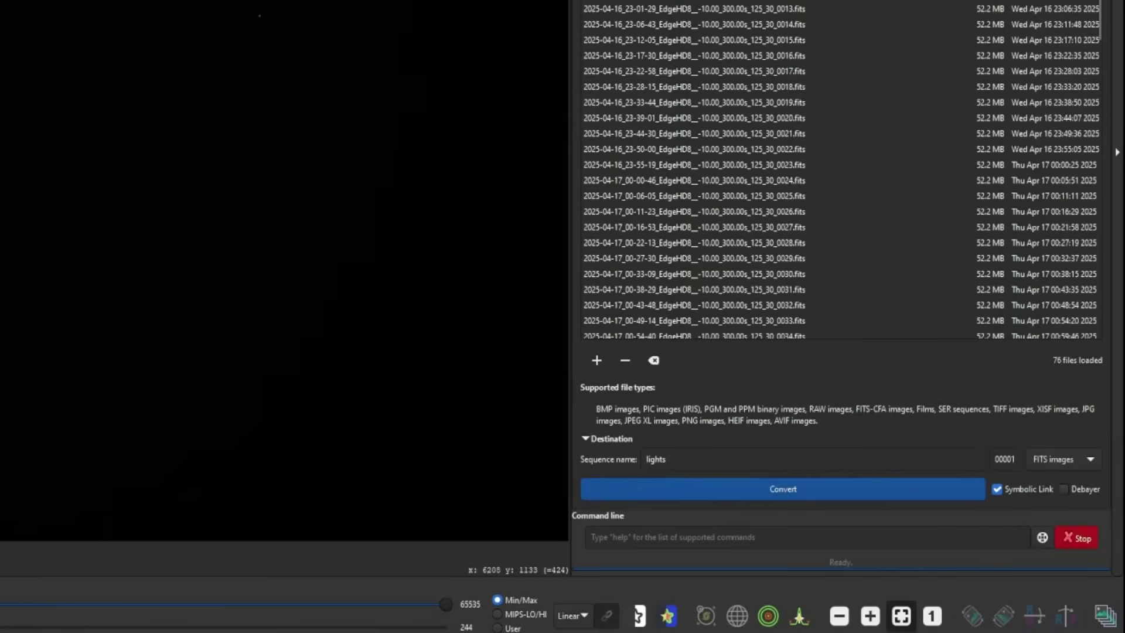
pyautogui.click(722, 44)
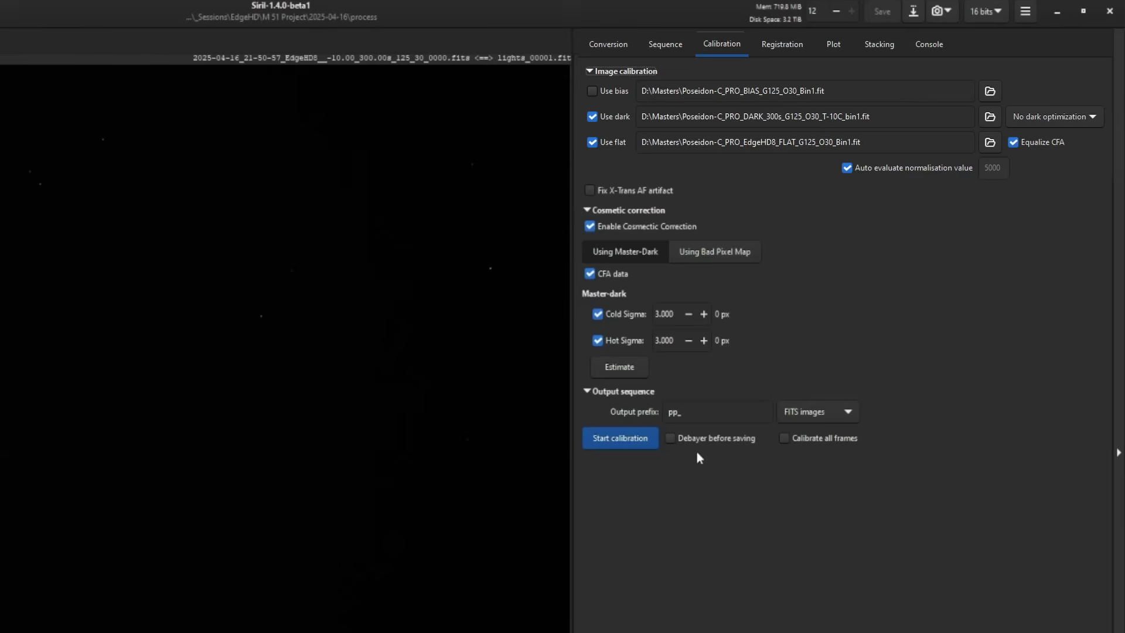
# Calibrate the lights with master dark, master flat and cosmetic correction, prefix pp_.
pyautogui.click(614, 438)
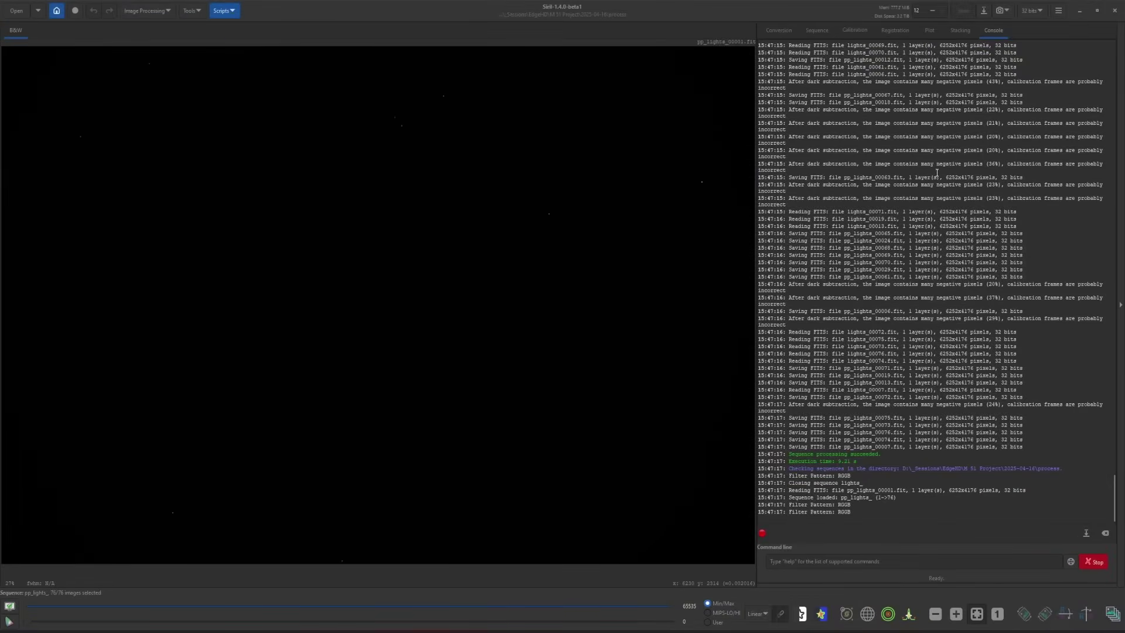
# On the Registration tab, show the drizzle droplet models: Square, Gaussian, Point, Turbo, Lanczos2, Lanczos3.
pyautogui.click(895, 30)
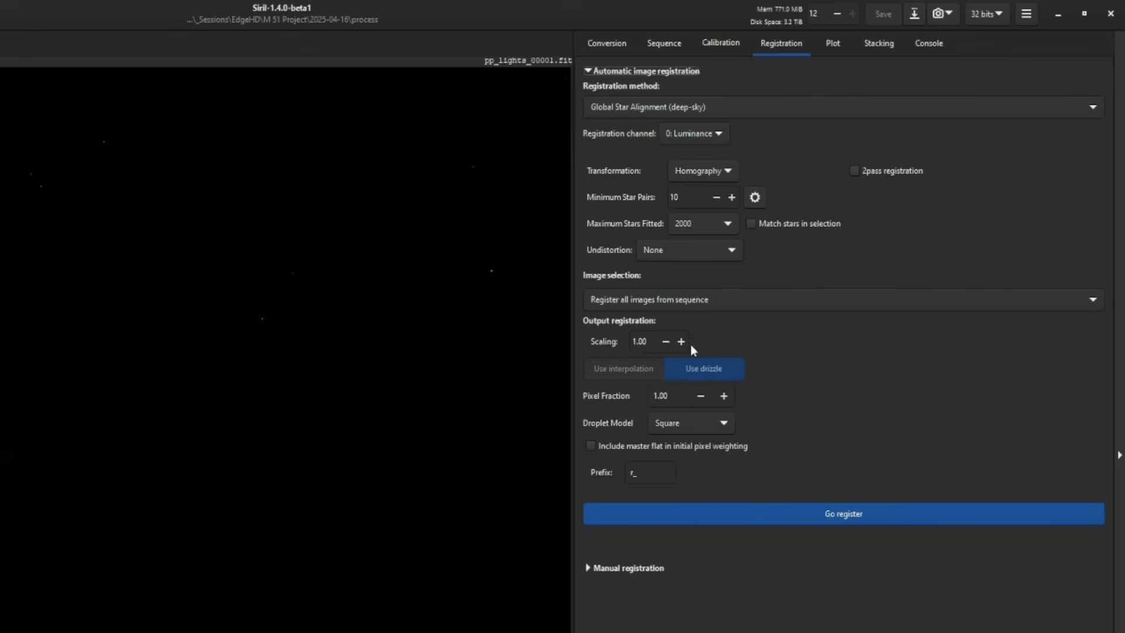
pyautogui.click(725, 424)
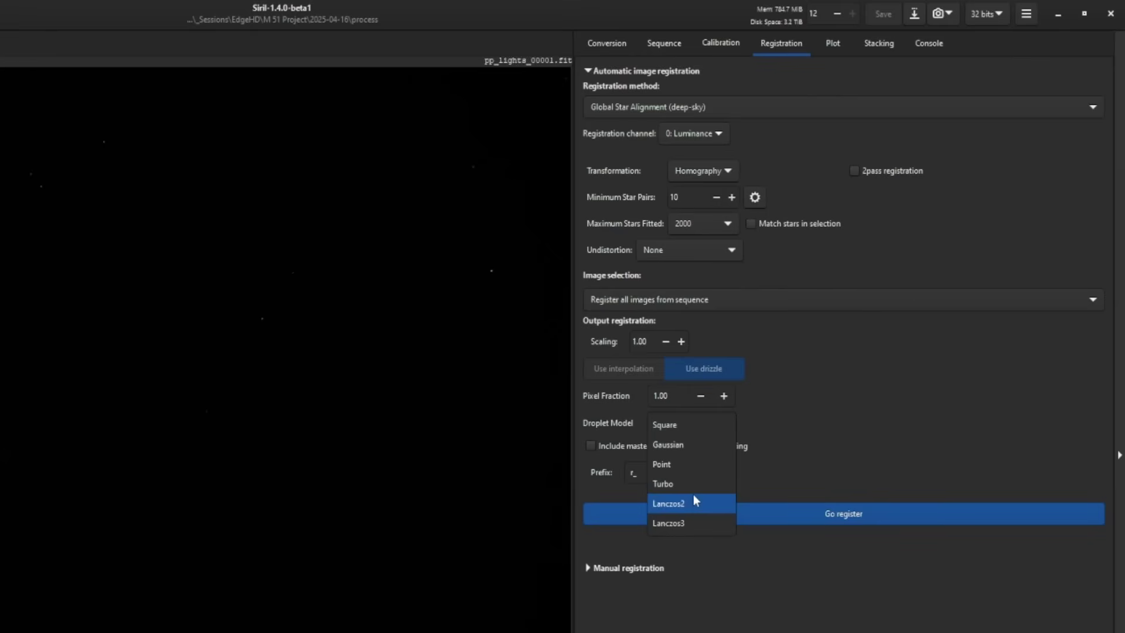
# Keep Square droplets and leave master-flat pixel weighting off after checking the Calibration flat.
pyautogui.click(801, 420)
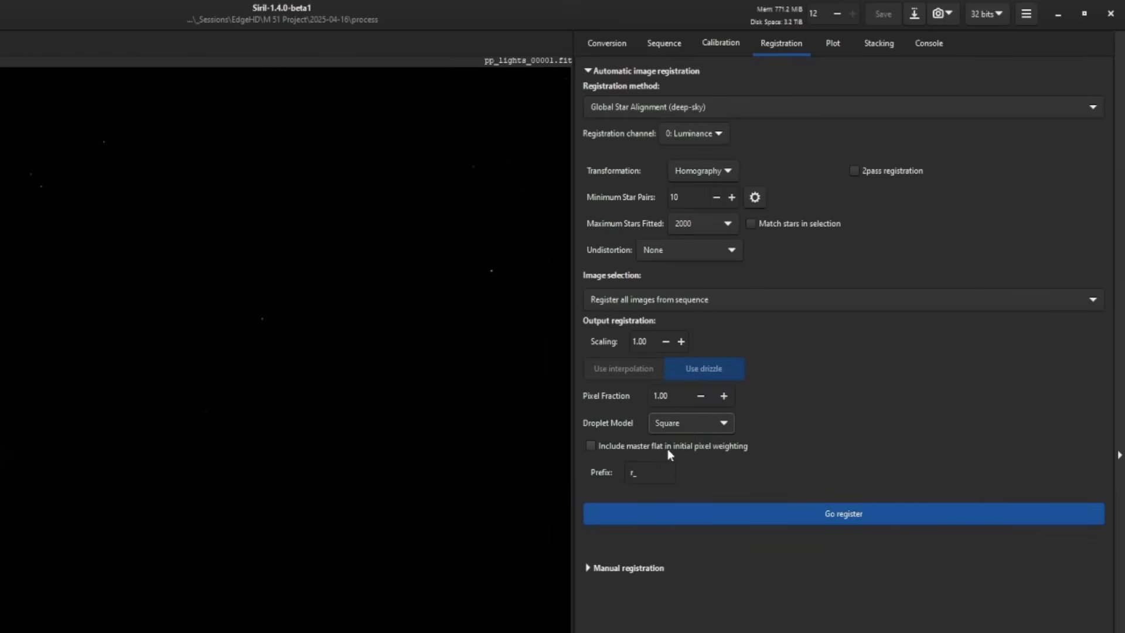
pyautogui.click(592, 447)
pyautogui.click(721, 45)
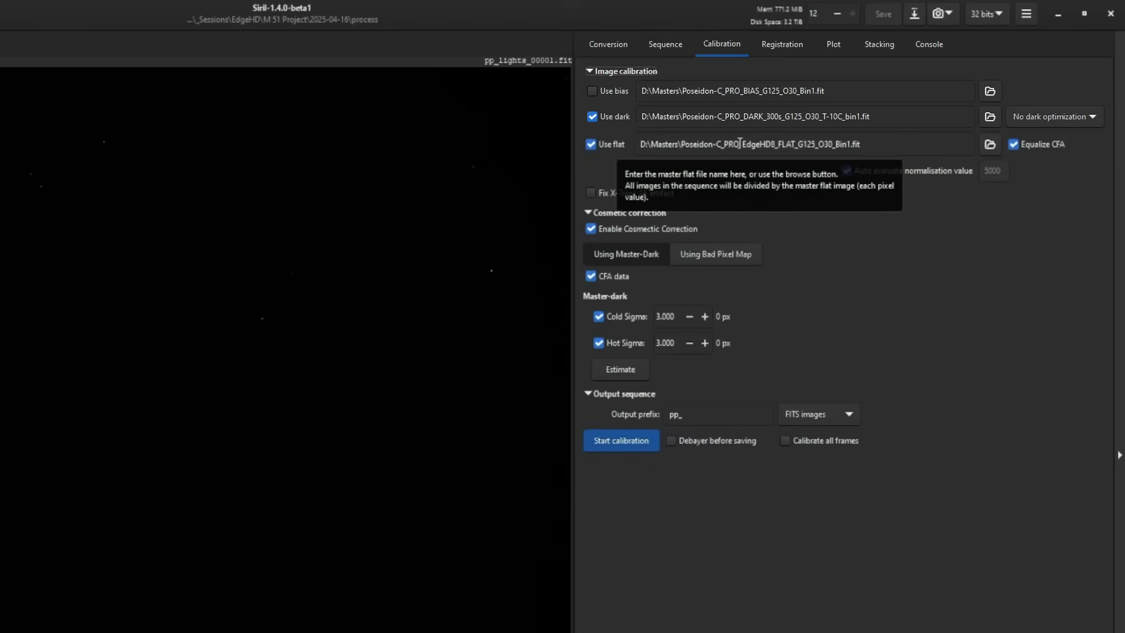
pyautogui.click(782, 44)
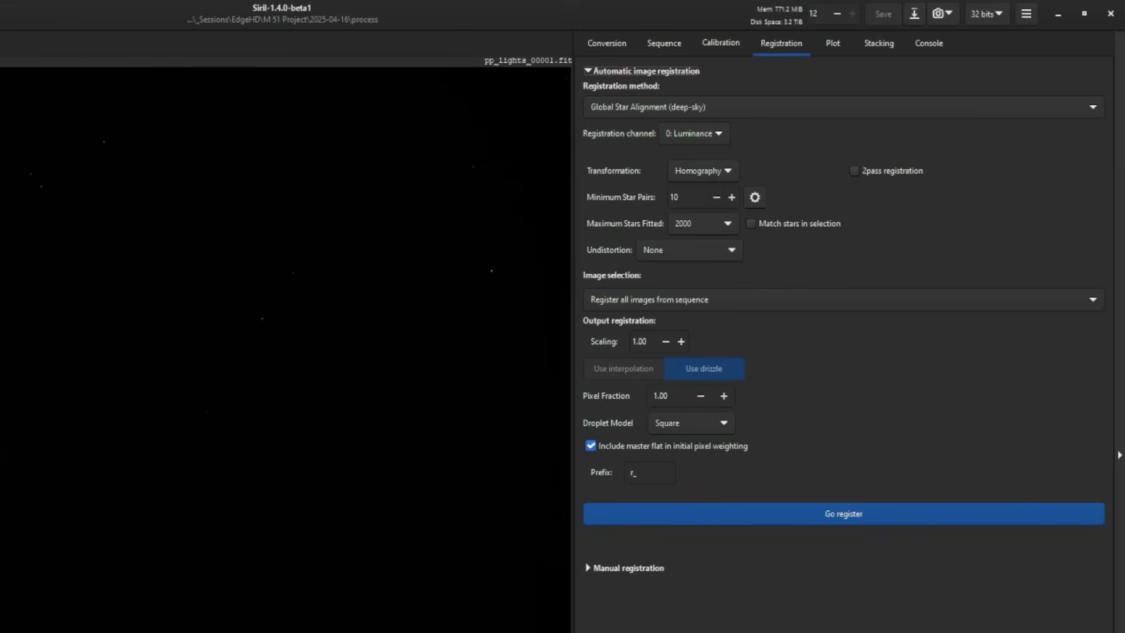
pyautogui.click(725, 448)
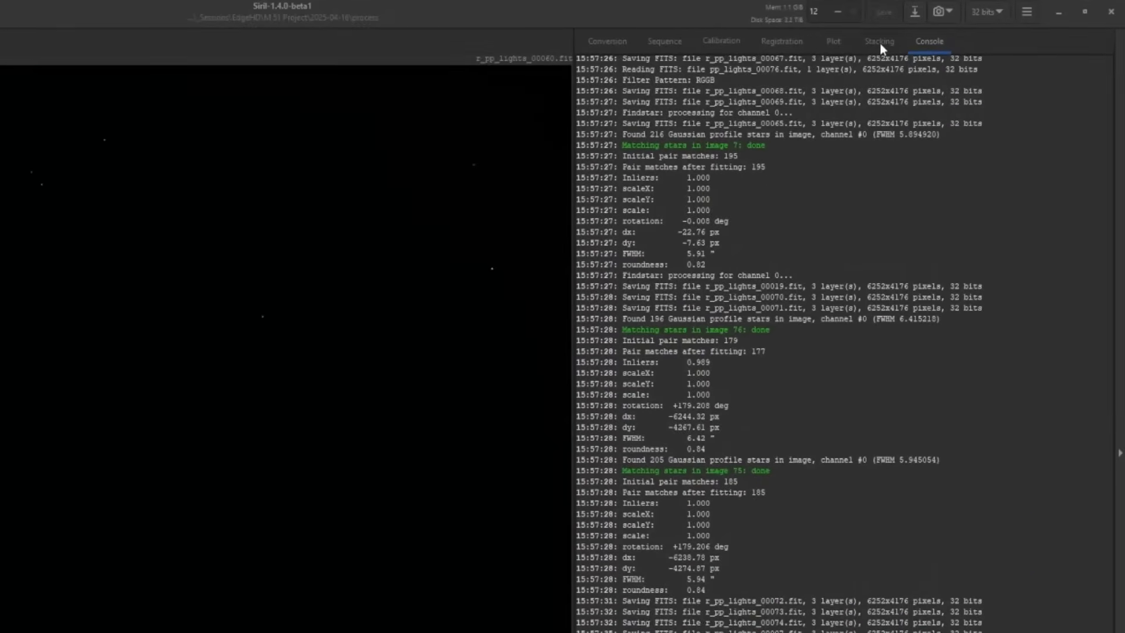
# Stack the 1x drizzle frames with Output Normalisation and RGB equalization, then view in AutoStretch.
pyautogui.click(881, 42)
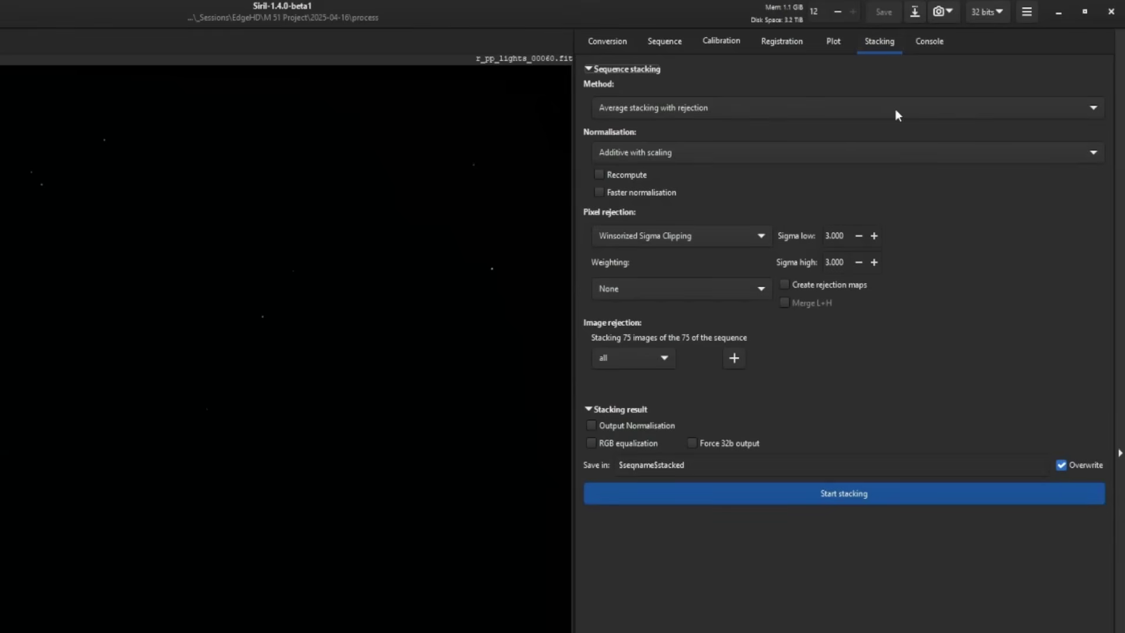
pyautogui.click(623, 427)
pyautogui.click(636, 448)
pyautogui.click(847, 498)
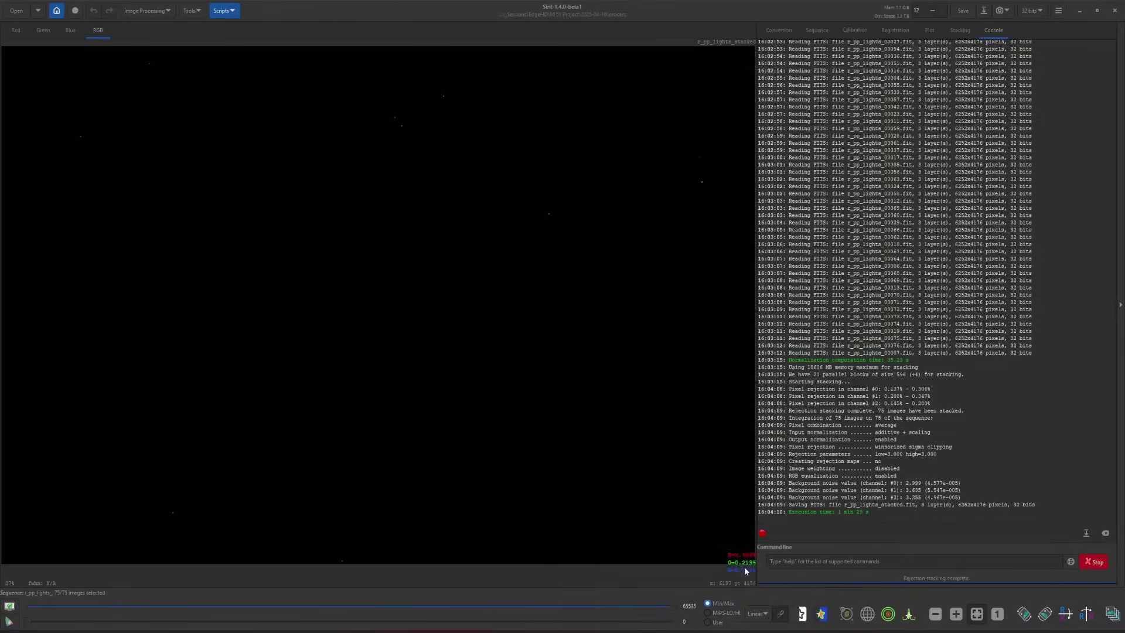
pyautogui.click(762, 615)
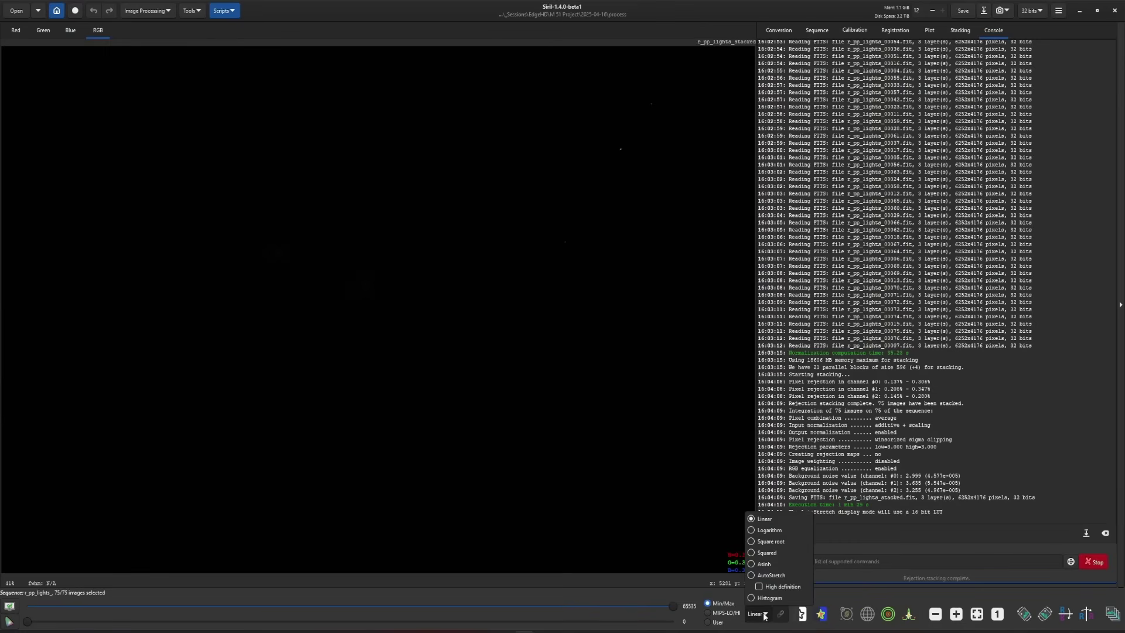
pyautogui.click(779, 574)
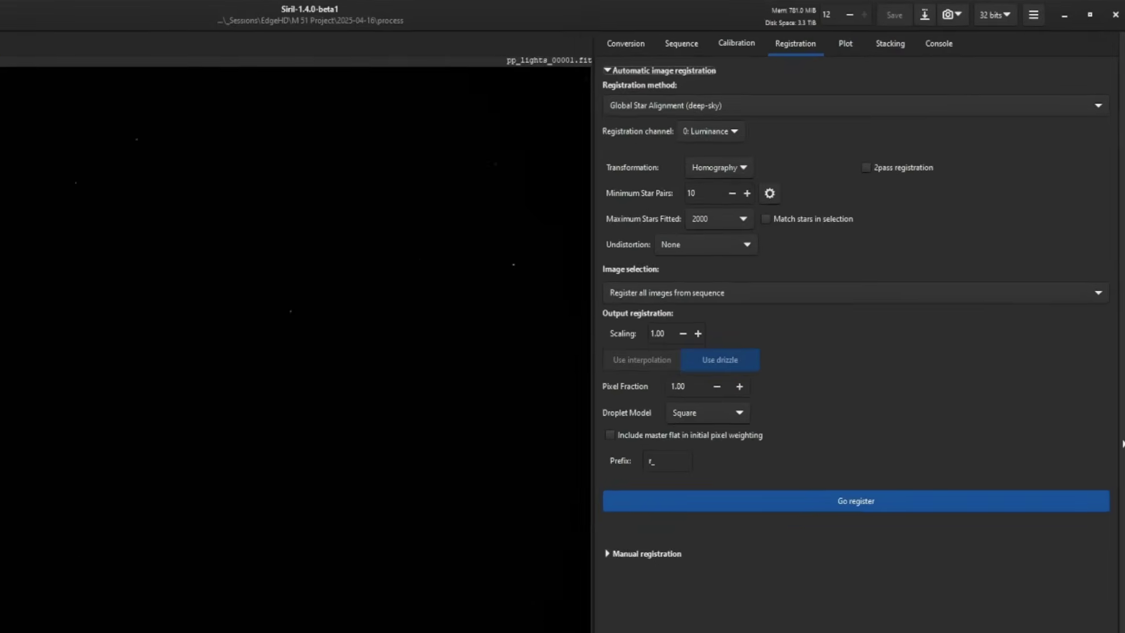
# Register the frames with drizzle Scaling 2 and Pixel Fraction 0.5.
pyautogui.moveTo(652, 343); pyautogui.dragTo(612, 349)
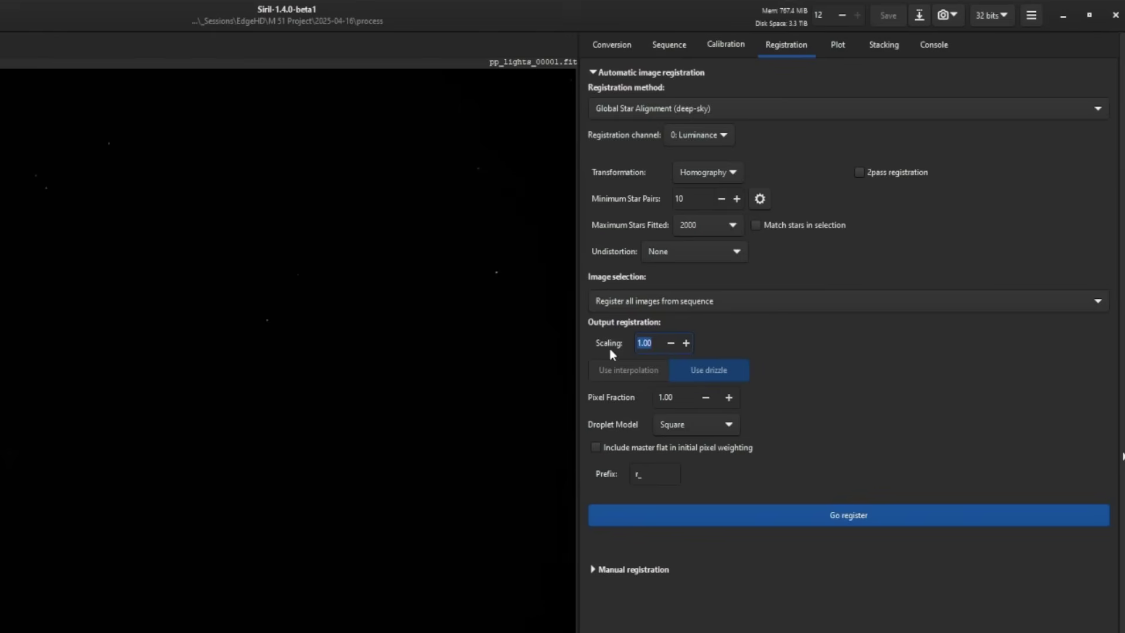
pyautogui.write('2')
pyautogui.press('Return')
pyautogui.moveTo(682, 397); pyautogui.dragTo(607, 396)
pyautogui.write('0.5')
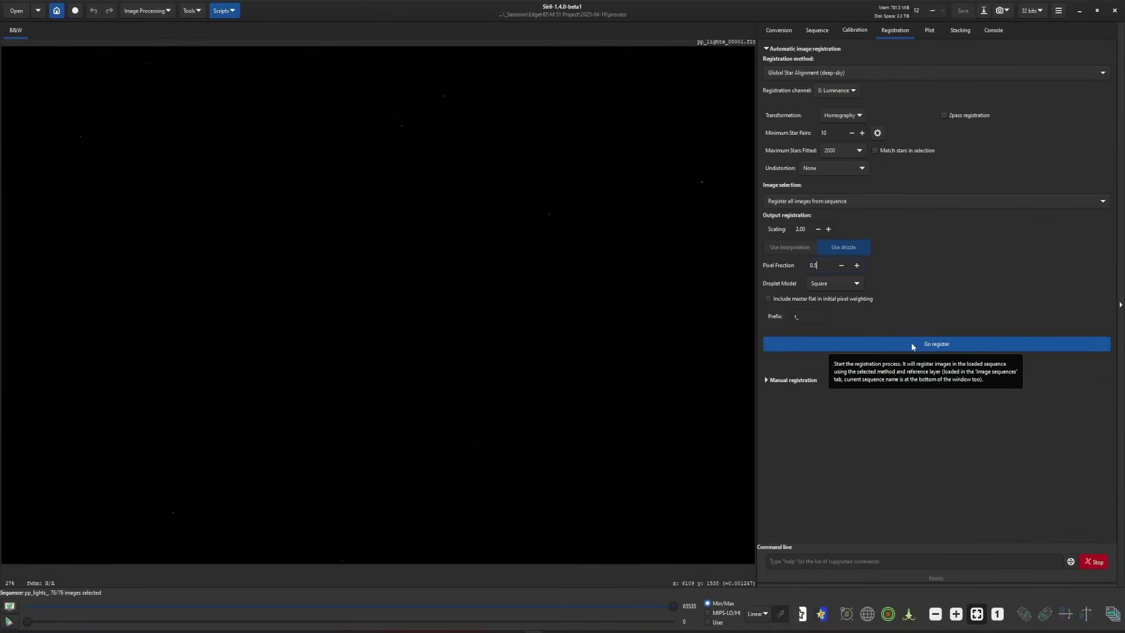
pyautogui.click(912, 344)
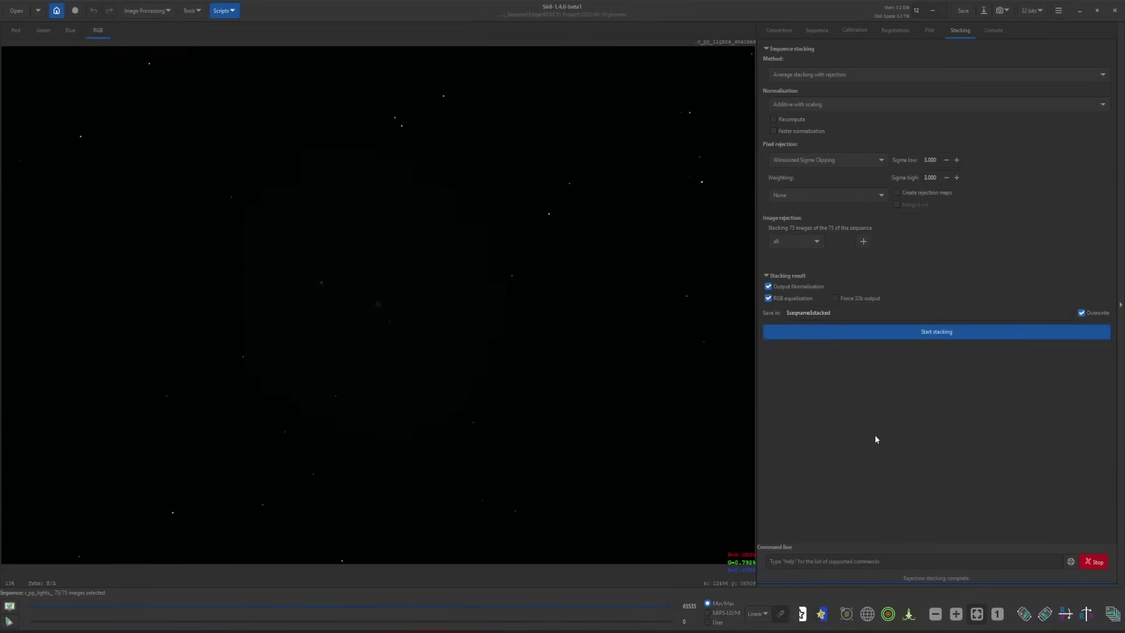
# Stack the 2x drizzle-registered frames and display the M51 result in AutoStretch.
pyautogui.click(946, 337)
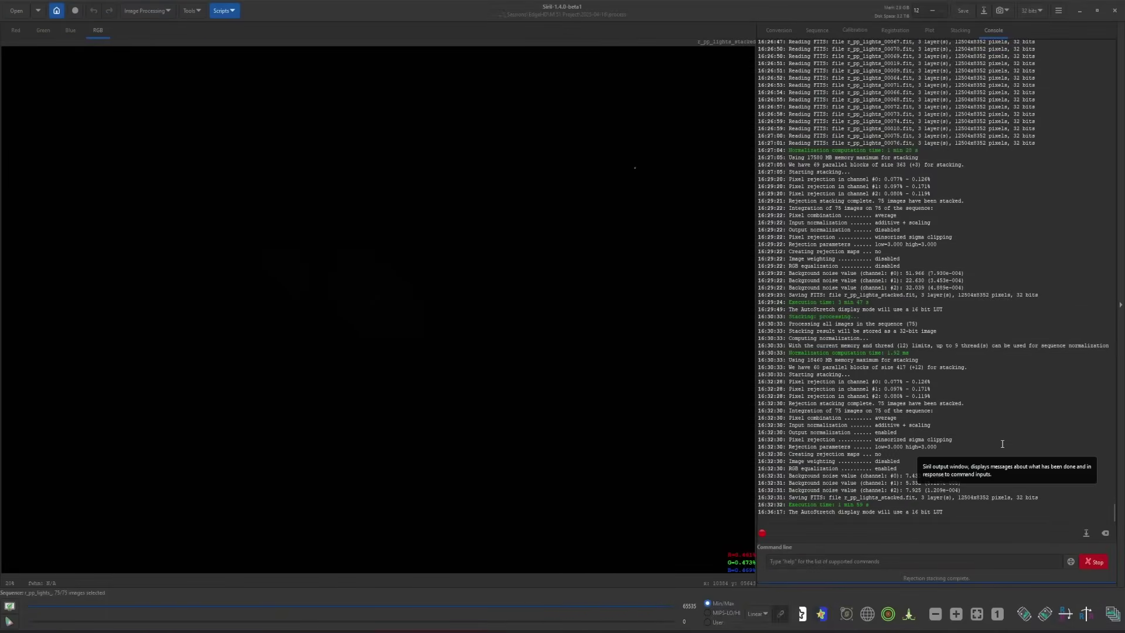
pyautogui.click(763, 615)
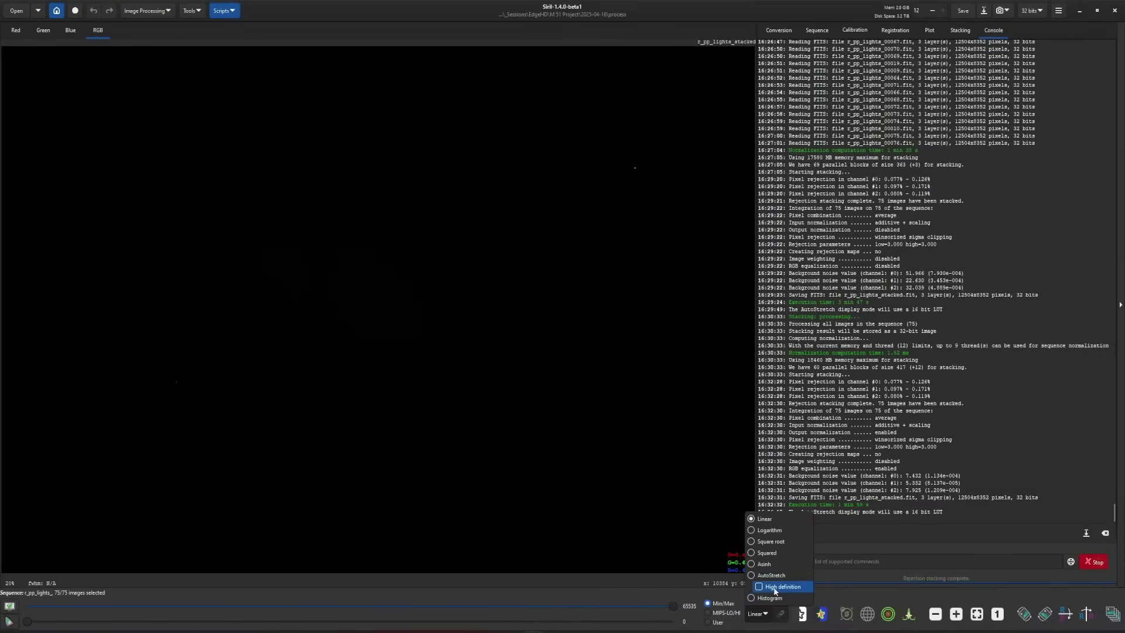
pyautogui.click(772, 575)
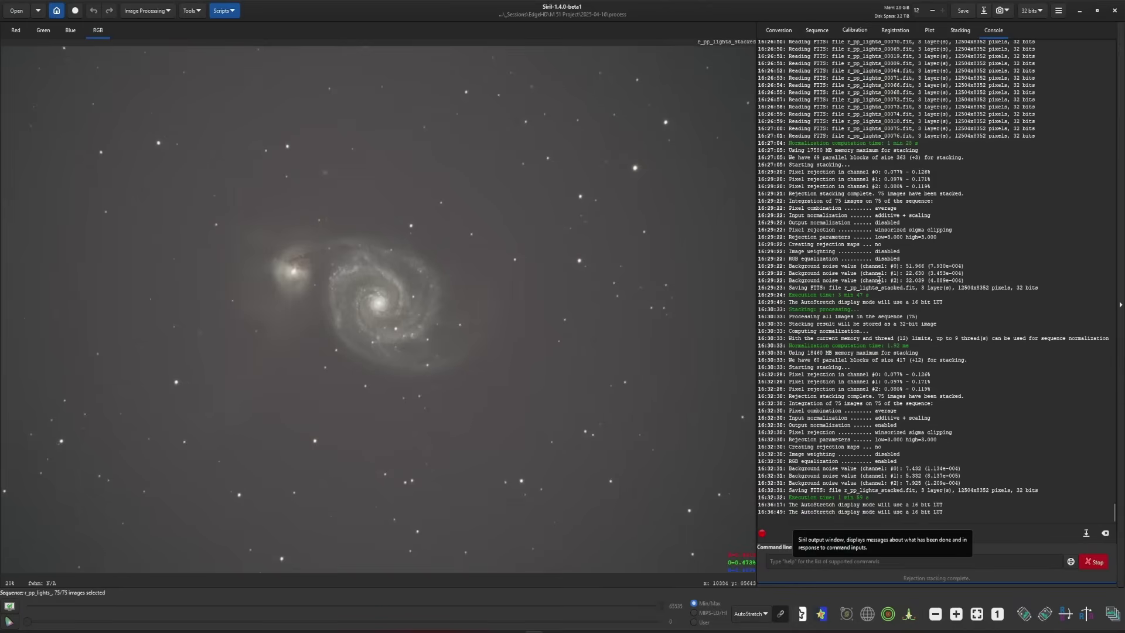
pyautogui.click(817, 30)
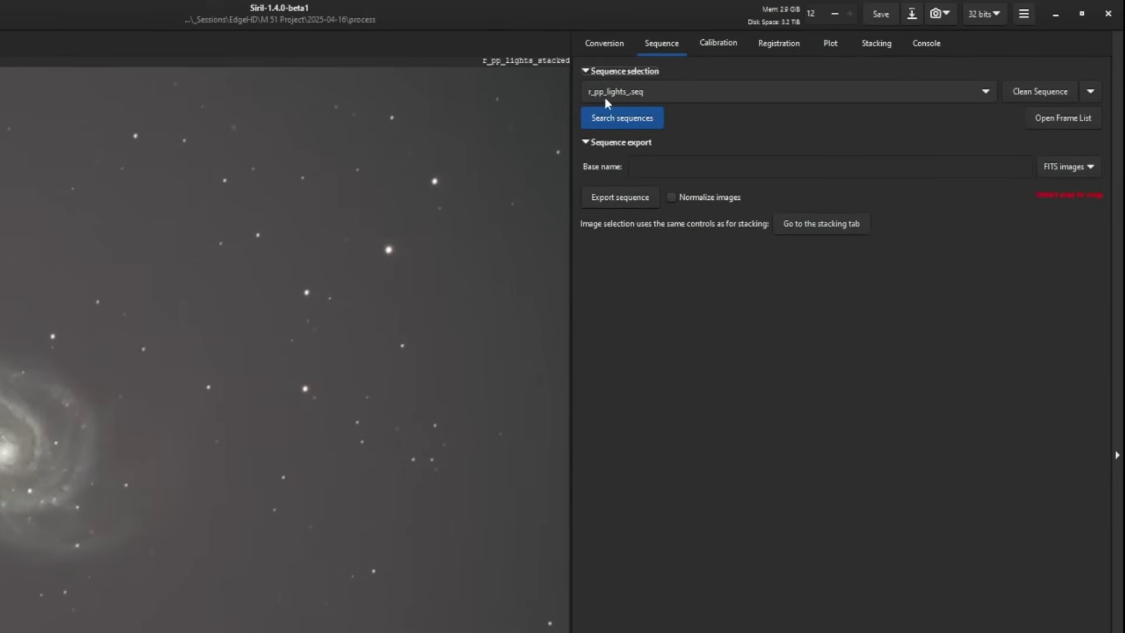
# Open the Frame List, discard the unsaved stack, and view frames r_pp_lights_00006, 00009 and 00011.
pyautogui.click(1103, 608)
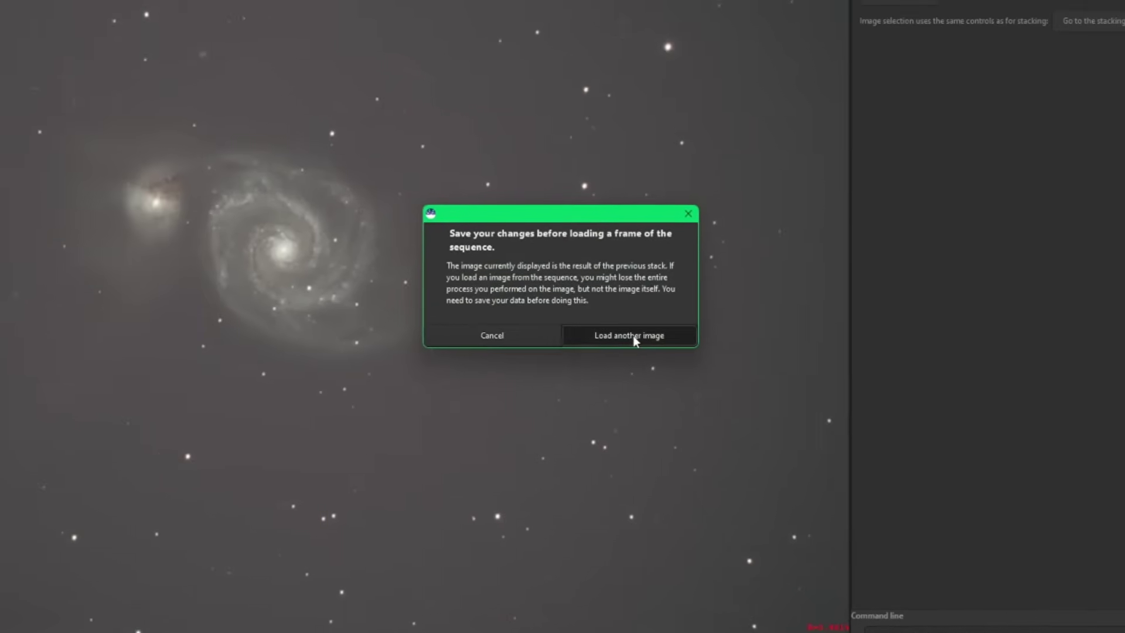
pyautogui.click(355, 226)
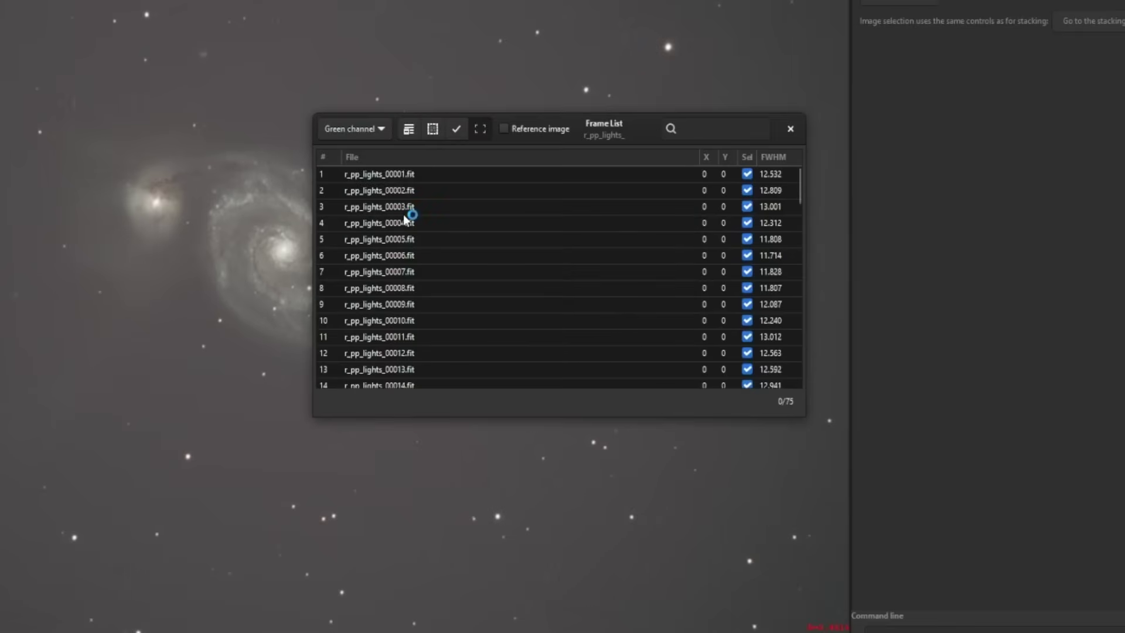
pyautogui.click(414, 254)
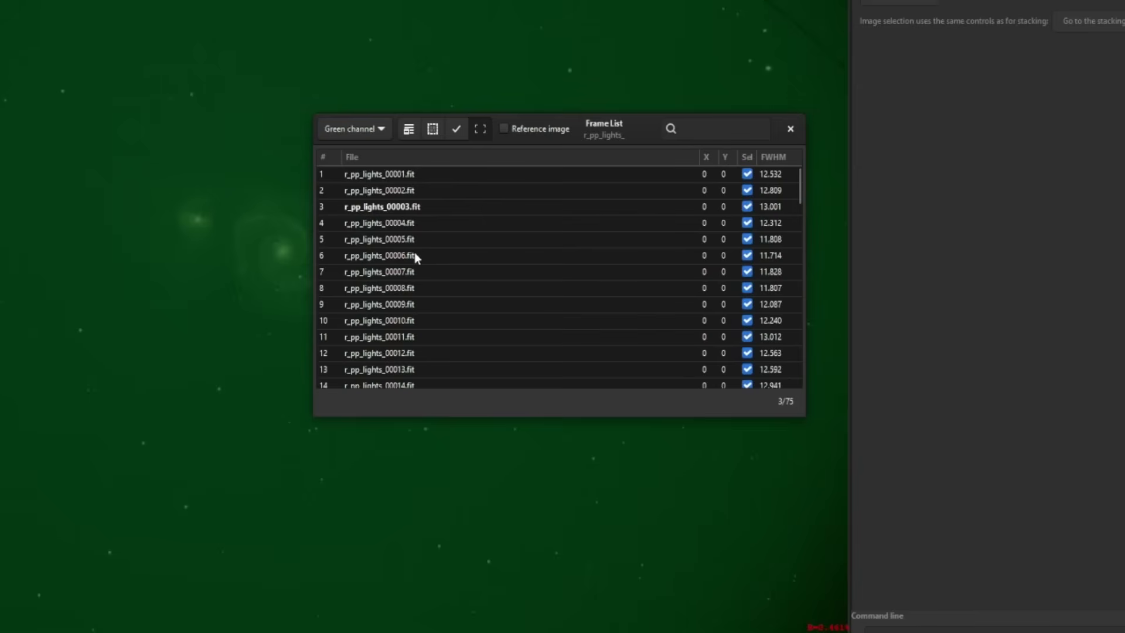
pyautogui.click(661, 211)
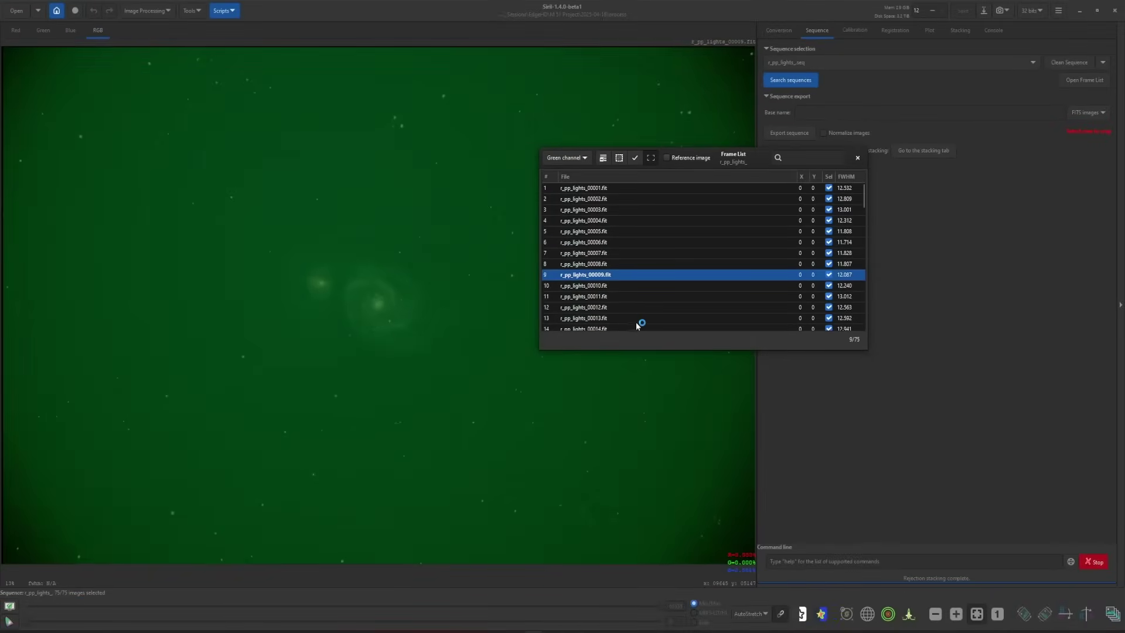
pyautogui.press('Down')
pyautogui.press('Down')
pyautogui.click(475, 344)
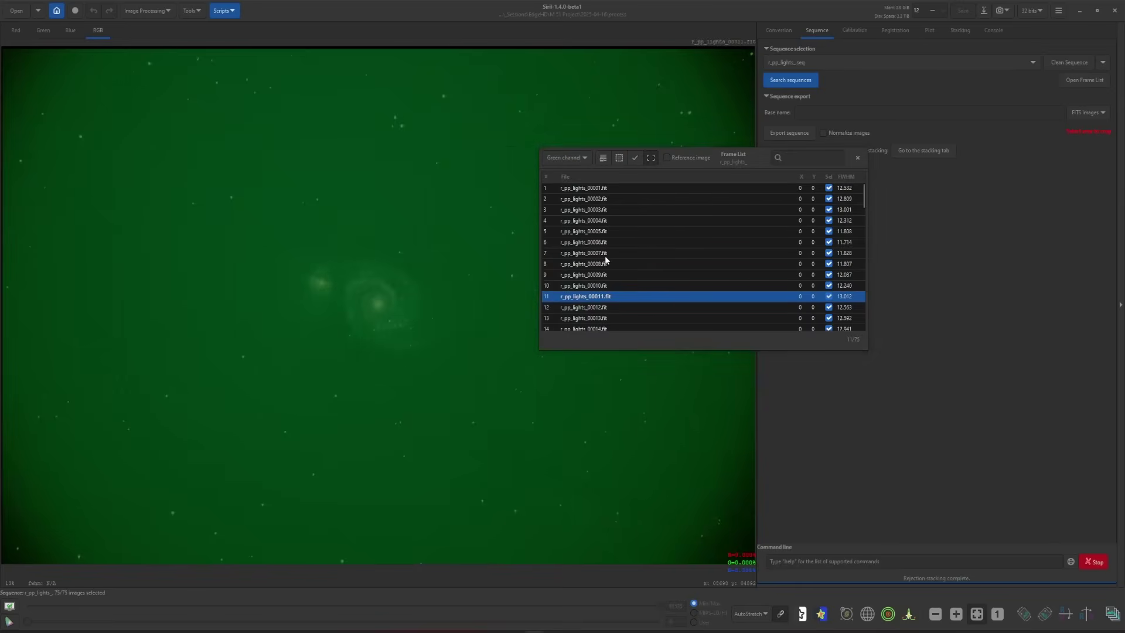